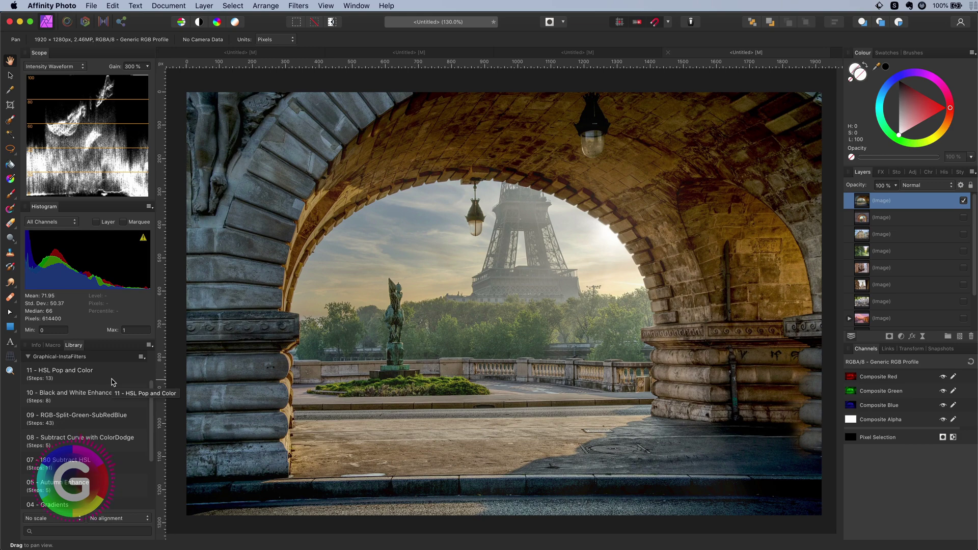
# Apply the '11 - HSL Pop and Color' macro to the arch photo, then delete its Recolour and HSL Shift layers
pyautogui.click(112, 381)
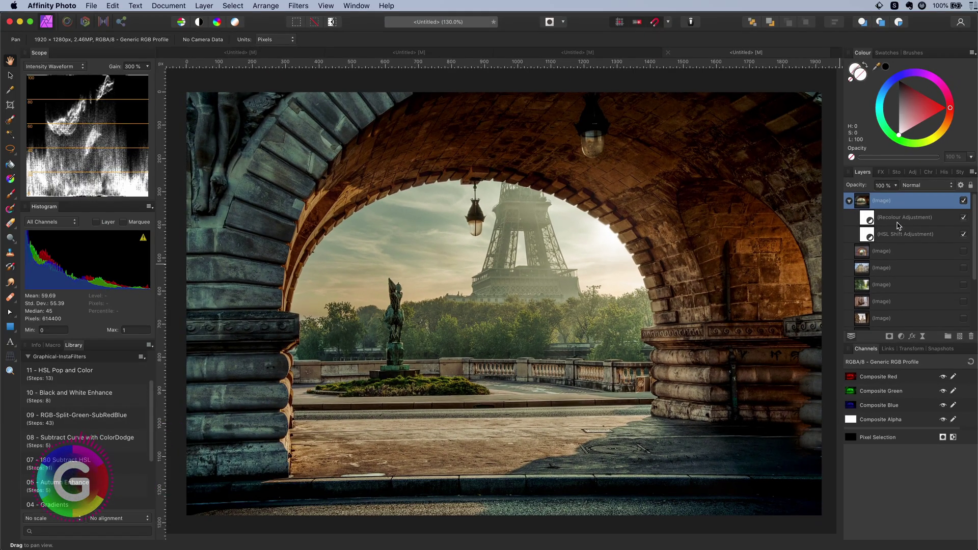
pyautogui.click(898, 223)
pyautogui.keyDown('shift'); pyautogui.click(900, 232); pyautogui.keyUp('shift')
pyautogui.press('Delete')
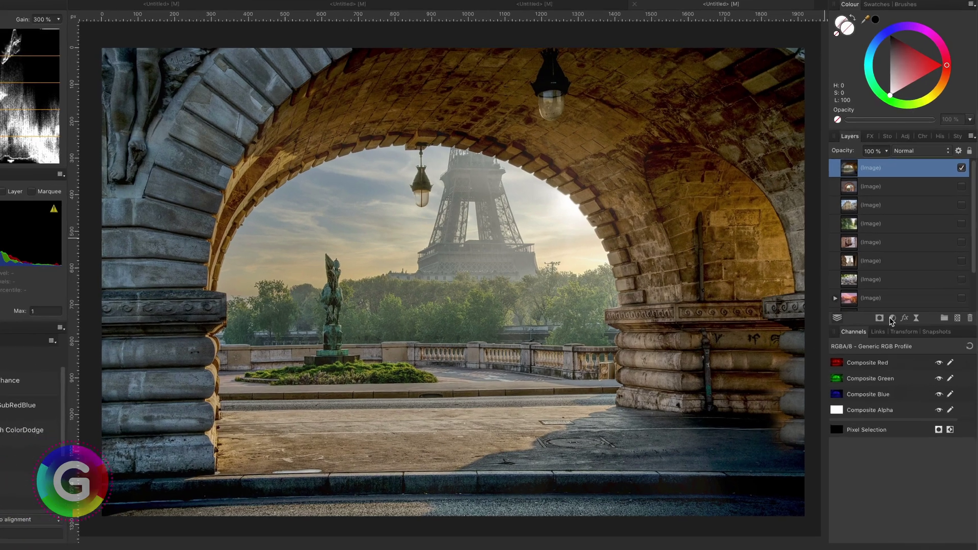
# Add an HSL Shift adjustment with saturation -59%, luminosity 5% and hue 10.1°
pyautogui.click(901, 337)
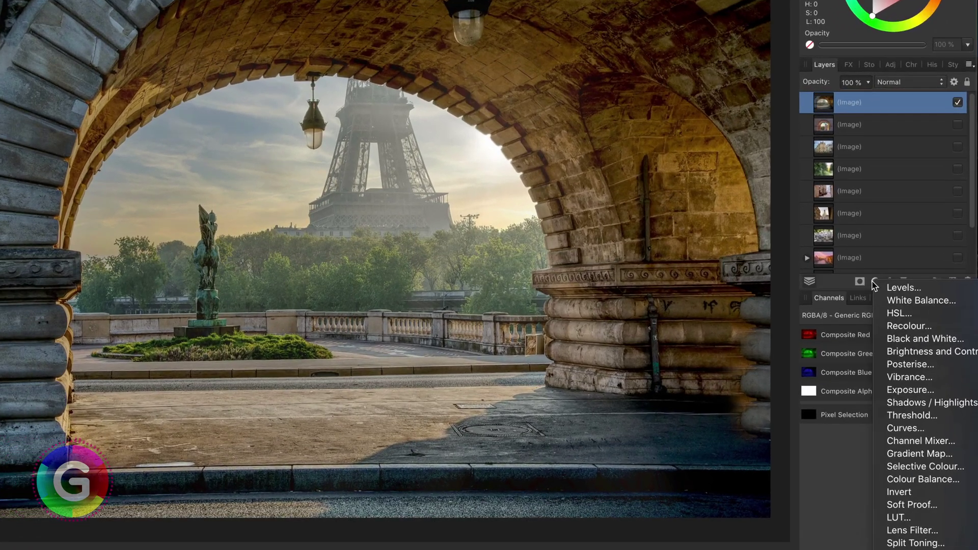
pyautogui.click(899, 312)
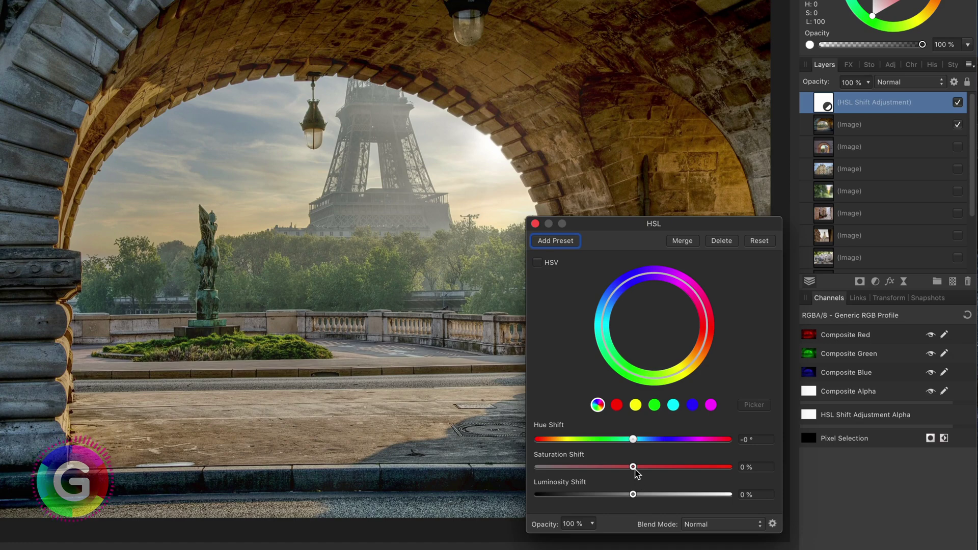
pyautogui.moveTo(636, 473); pyautogui.dragTo(580, 474)
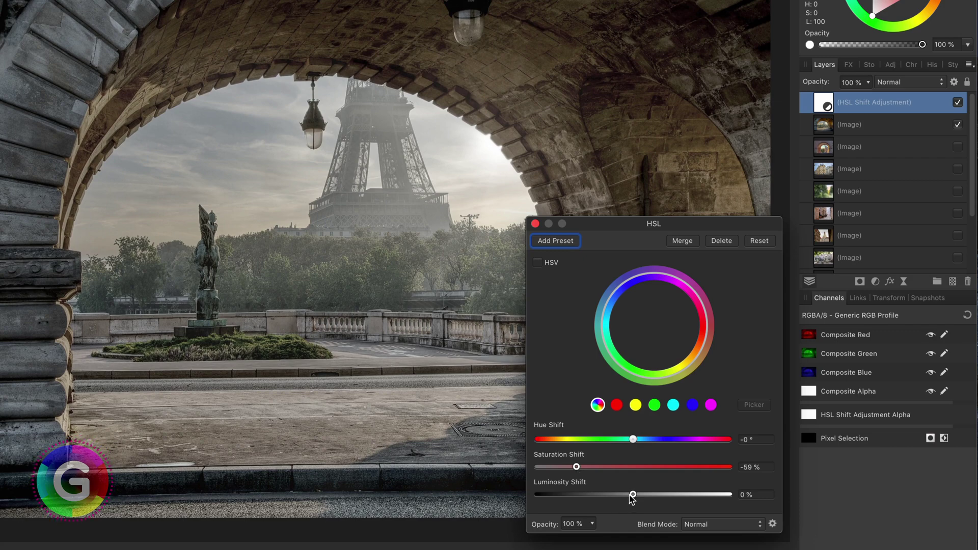
pyautogui.moveTo(633, 495); pyautogui.dragTo(638, 495)
pyautogui.moveTo(634, 445); pyautogui.dragTo(639, 446)
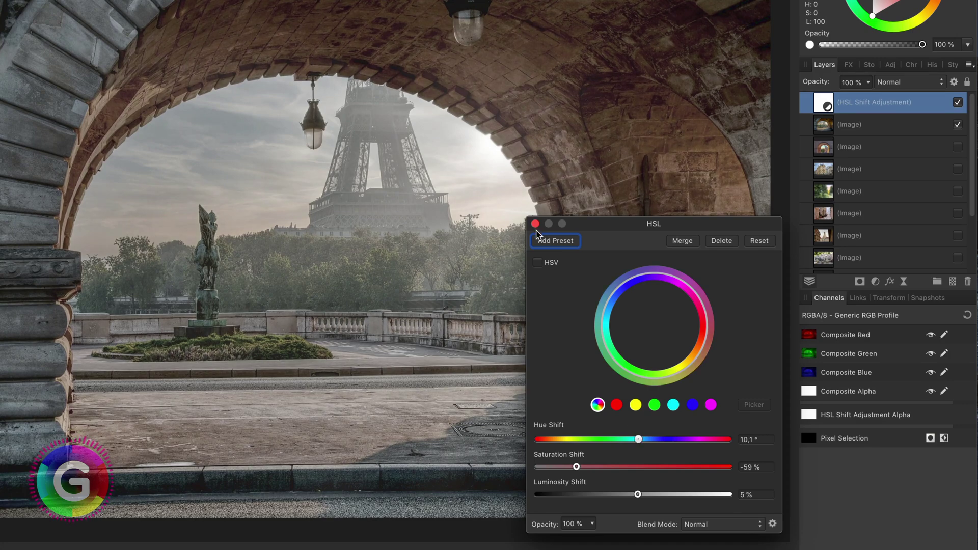
pyautogui.click(535, 223)
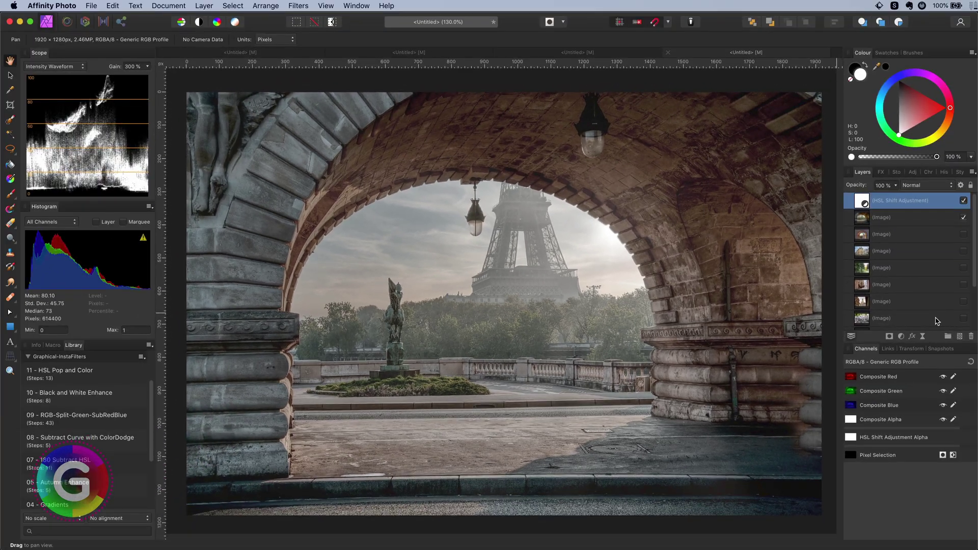
# Switch the HSL Shift adjustment to Soft Light blending, then hide it to compare
pyautogui.click(920, 186)
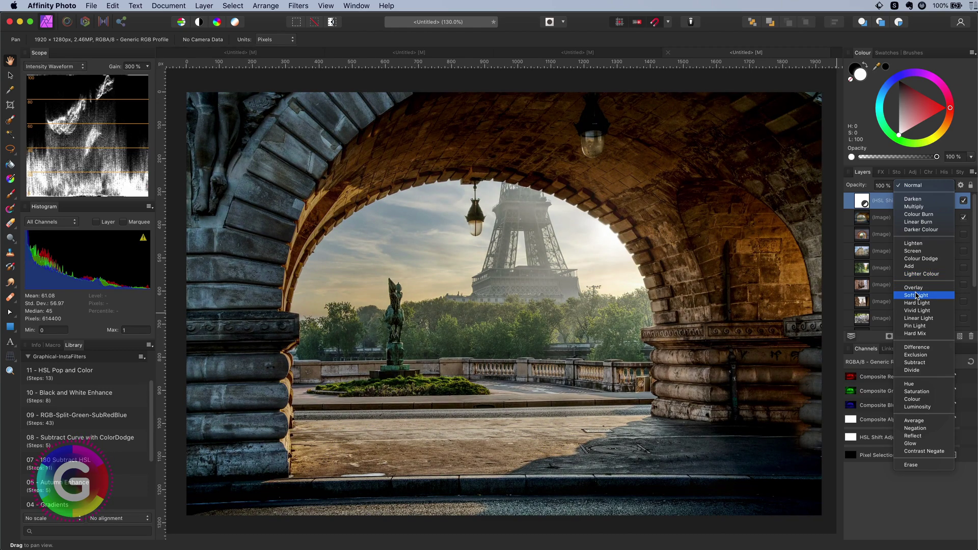
pyautogui.click(917, 296)
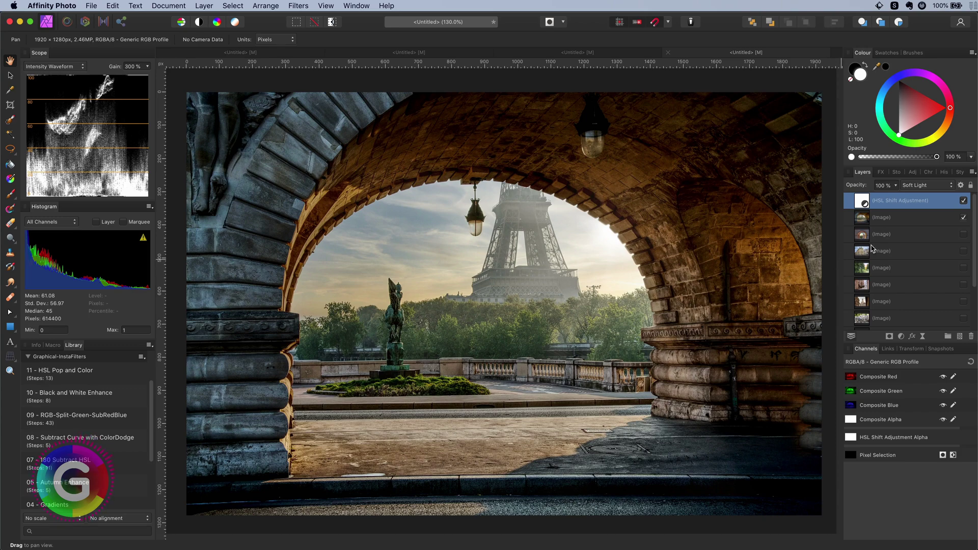
pyautogui.click(964, 202)
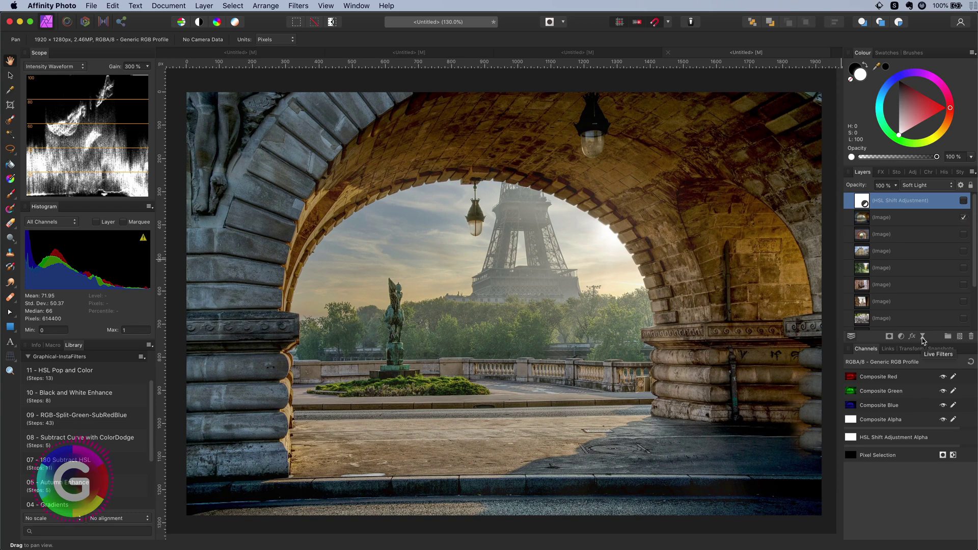
# Add an S-shaped Curves adjustment, then hide it and re-show the HSL Shift layer
pyautogui.click(902, 337)
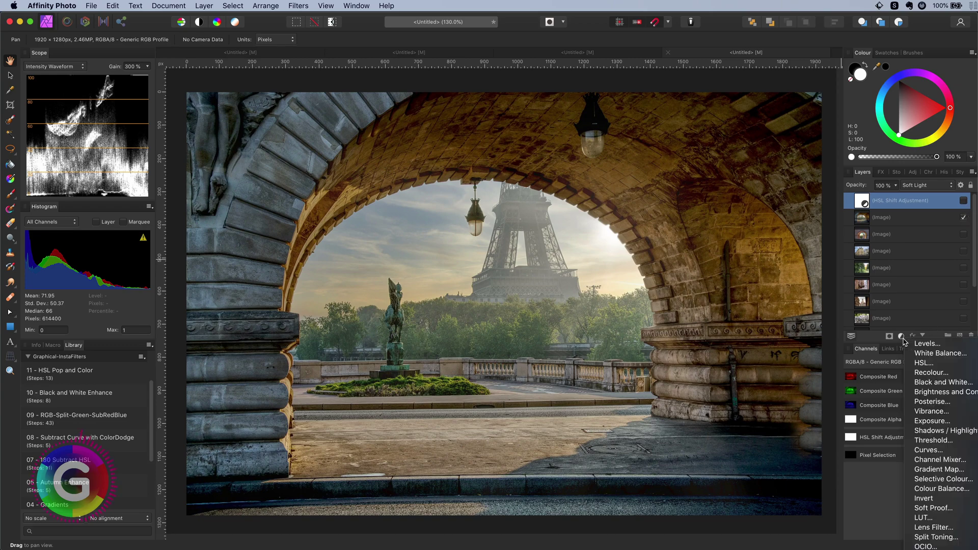
pyautogui.click(928, 450)
pyautogui.moveTo(679, 442); pyautogui.dragTo(680, 447)
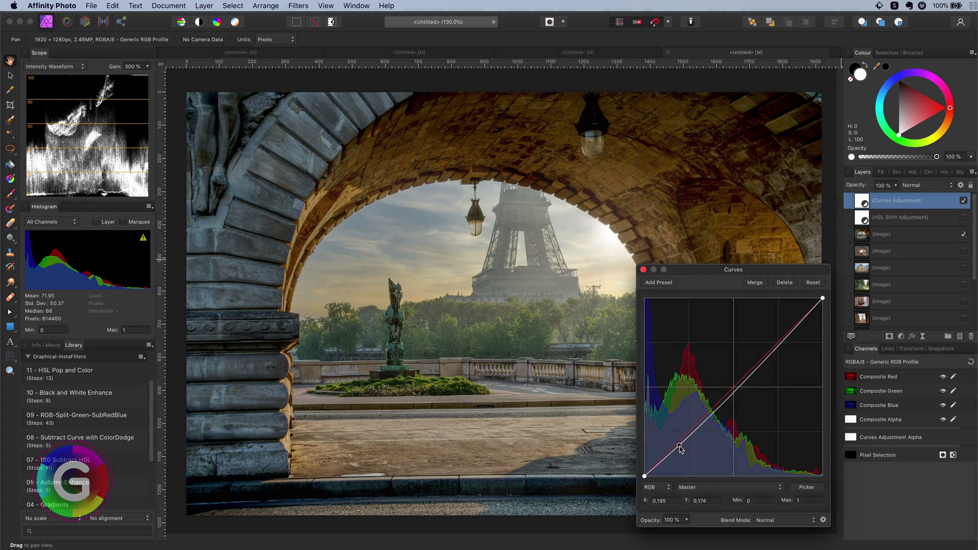
pyautogui.moveTo(767, 363); pyautogui.dragTo(764, 349)
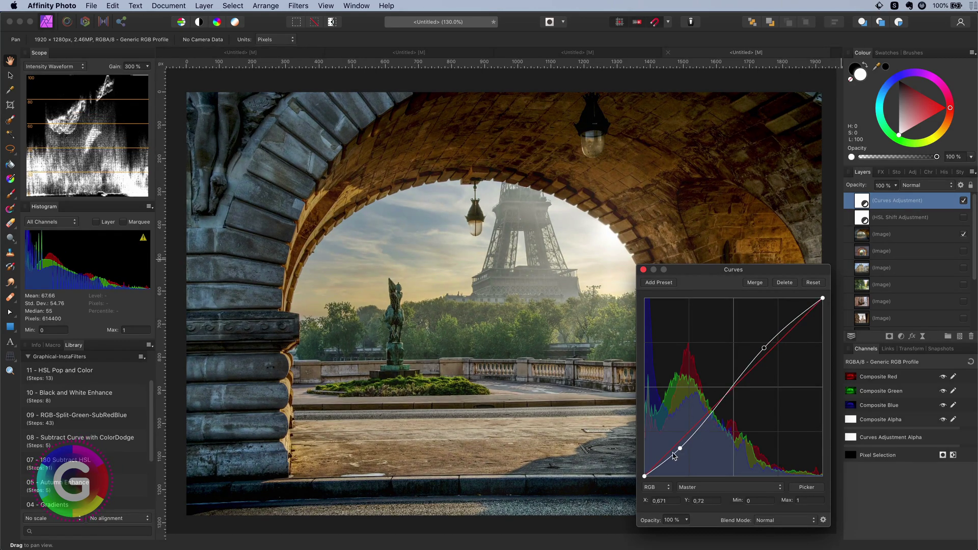
pyautogui.moveTo(674, 455); pyautogui.dragTo(685, 455)
pyautogui.click(643, 269)
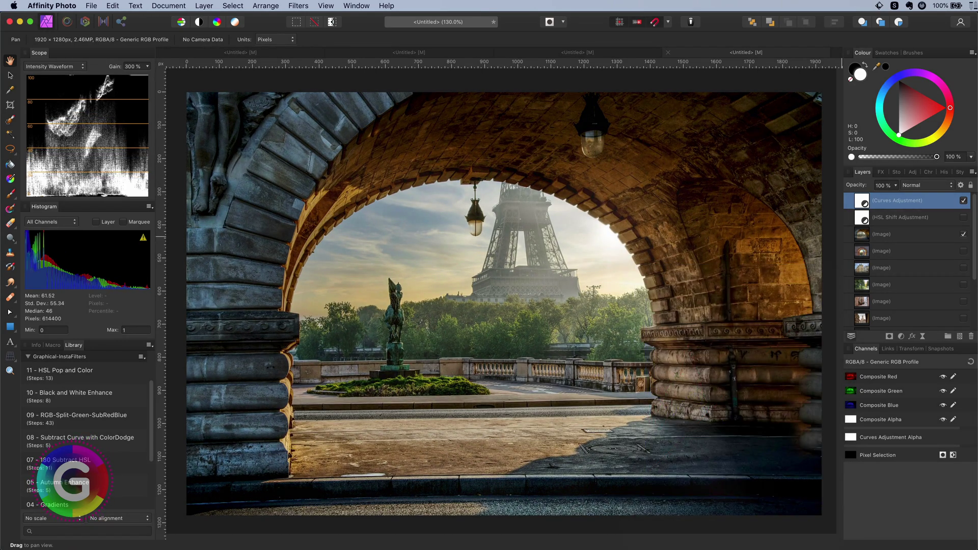
pyautogui.click(964, 201)
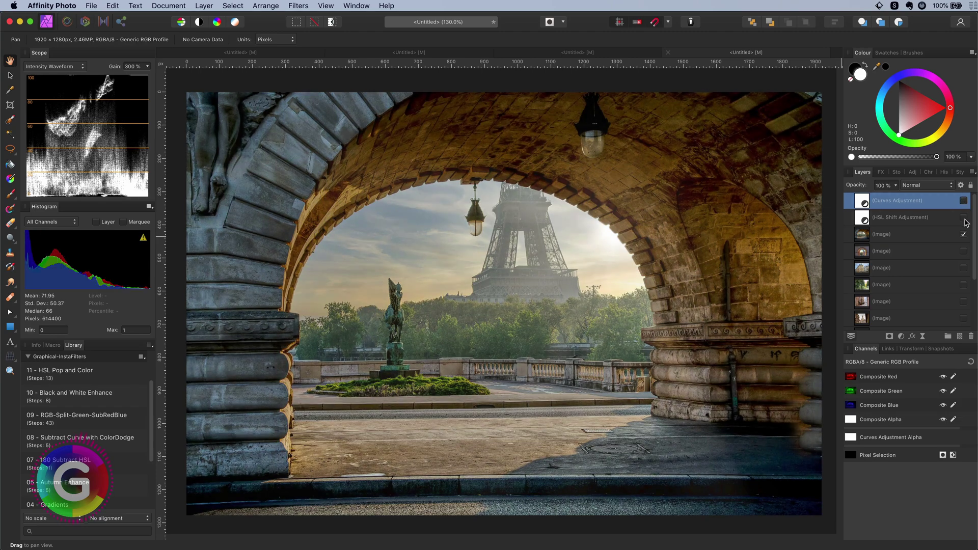
pyautogui.click(964, 218)
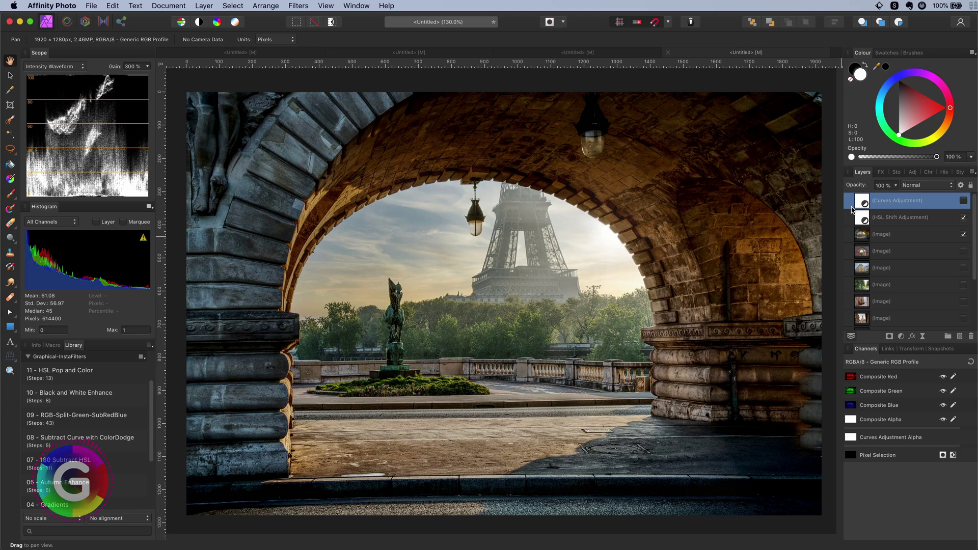
# Delete the Curves layer and add a Recolour adjustment at hue about 35° for a golden-orange tint
pyautogui.click(971, 336)
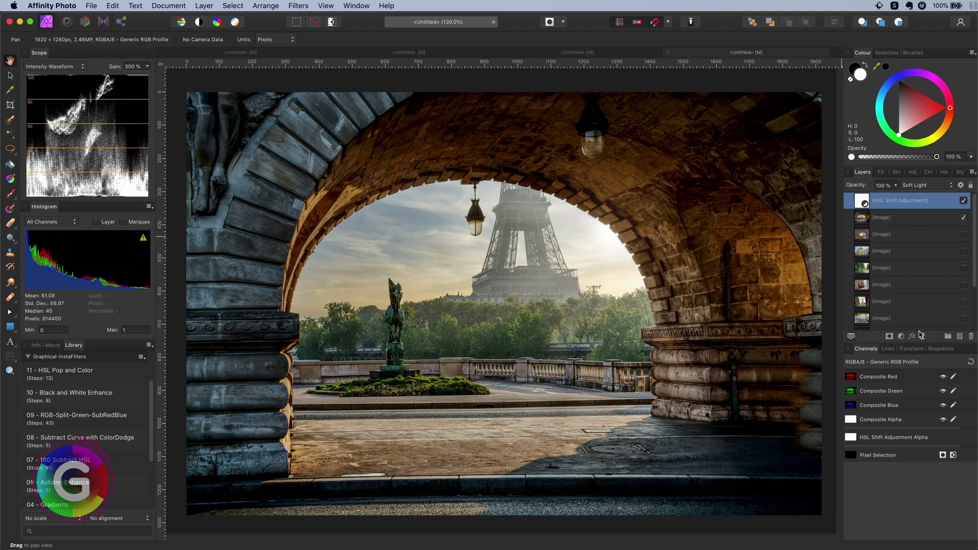
pyautogui.click(902, 337)
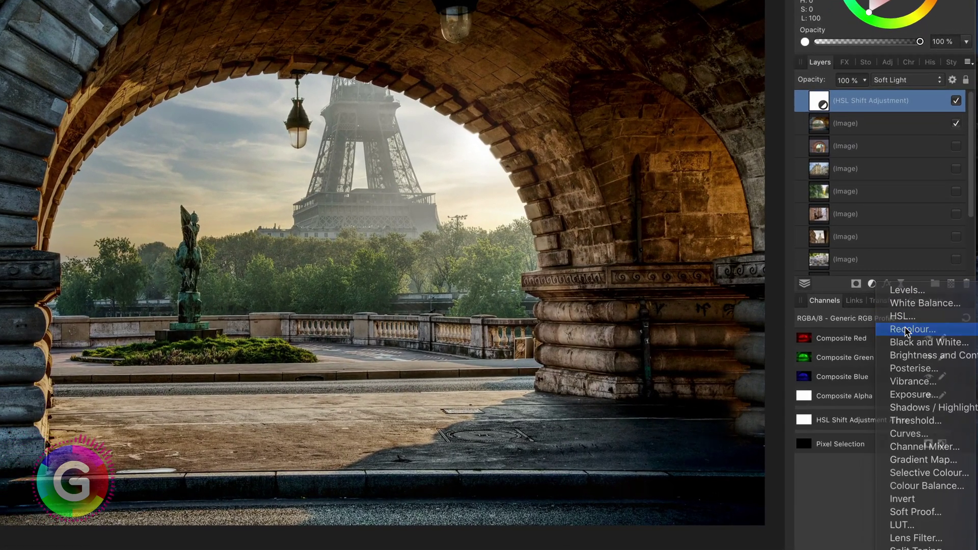
pyautogui.click(906, 330)
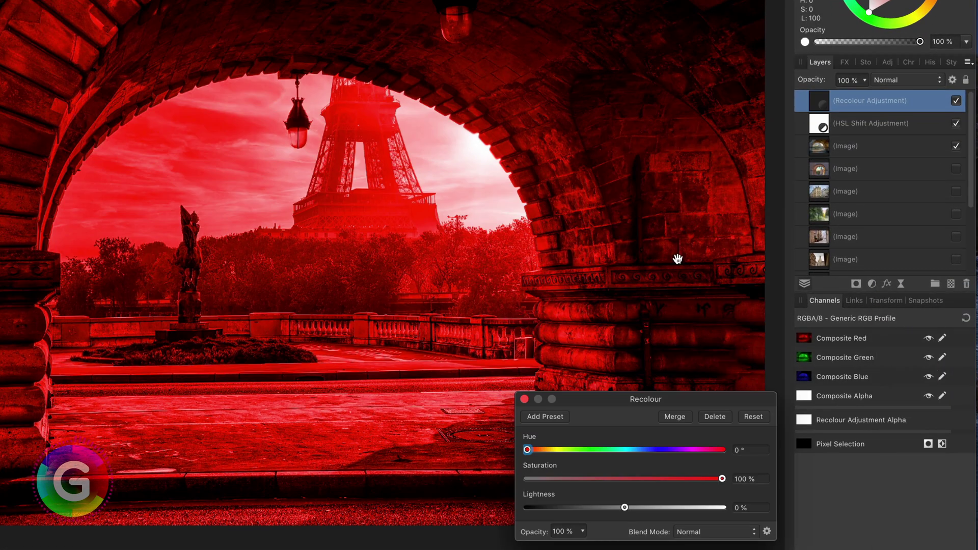
pyautogui.moveTo(529, 450); pyautogui.dragTo(546, 449)
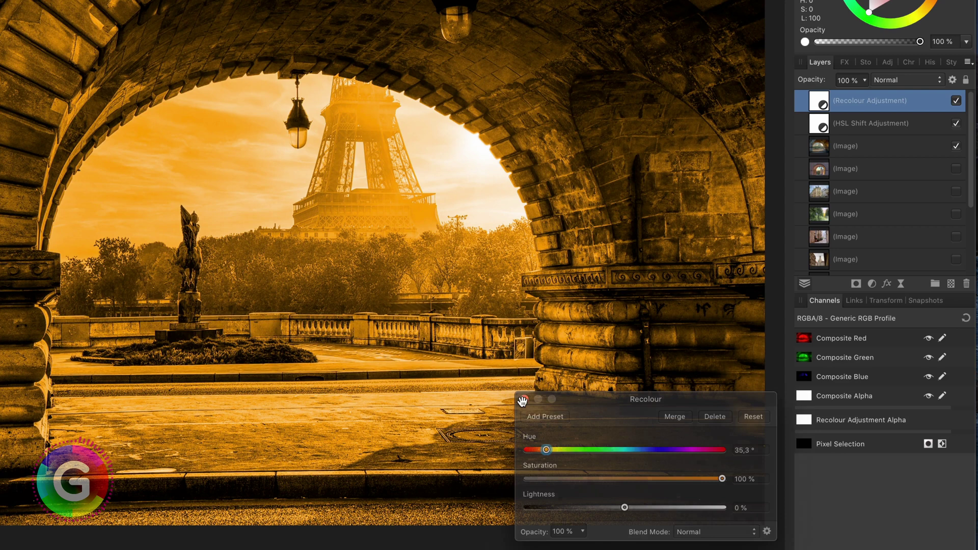
pyautogui.click(524, 399)
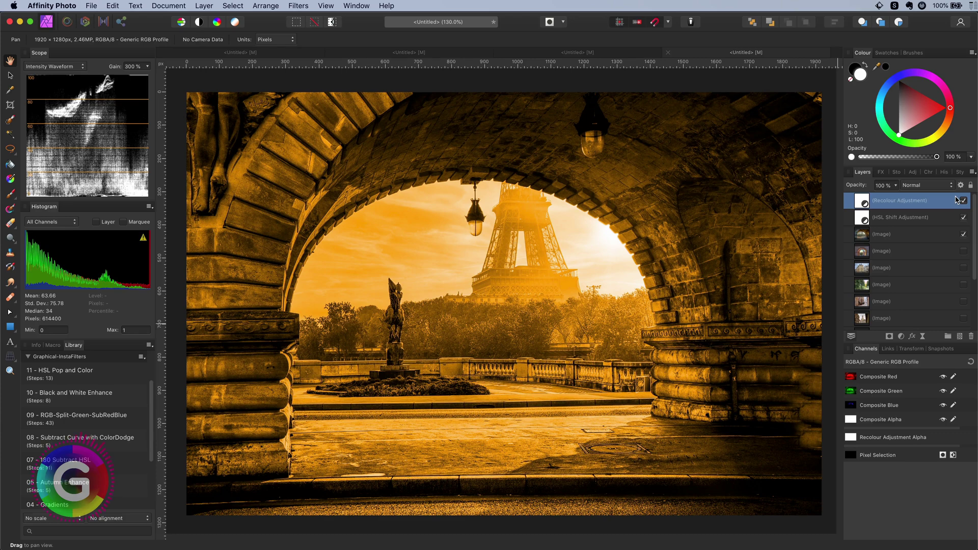
# Set Recolour's underlying blend range to Out 0% and In 22% so shadows stay untinted
pyautogui.click(961, 186)
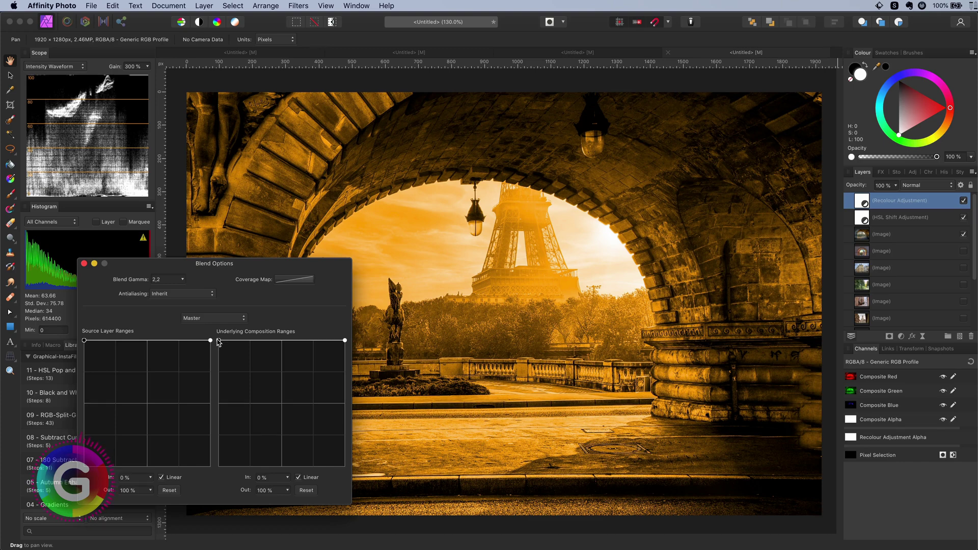
pyautogui.moveTo(219, 341); pyautogui.dragTo(199, 481)
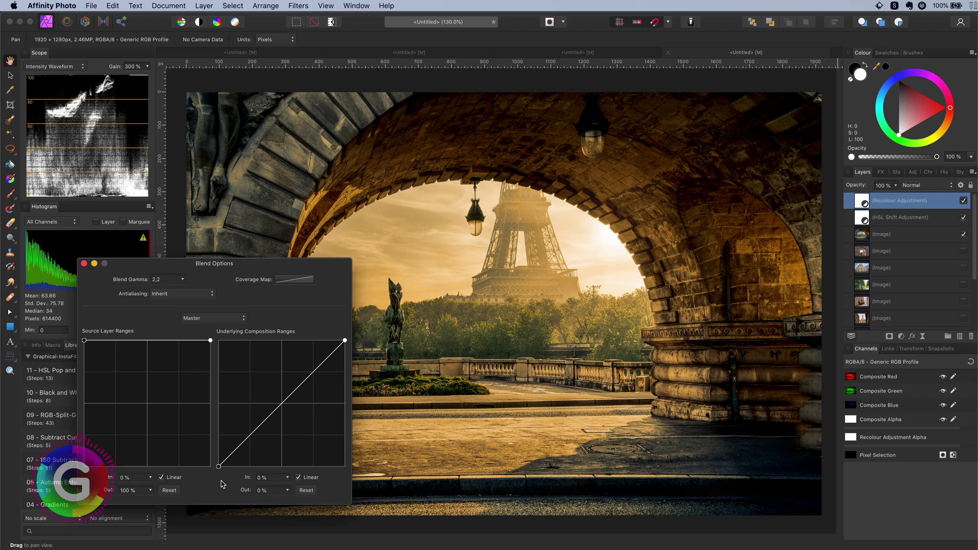
pyautogui.moveTo(223, 484); pyautogui.dragTo(246, 490)
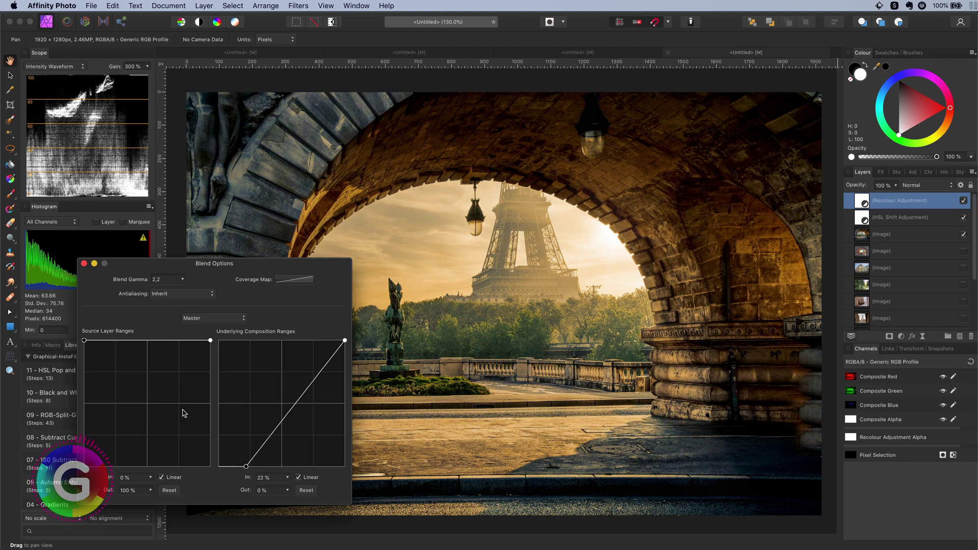
pyautogui.click(84, 264)
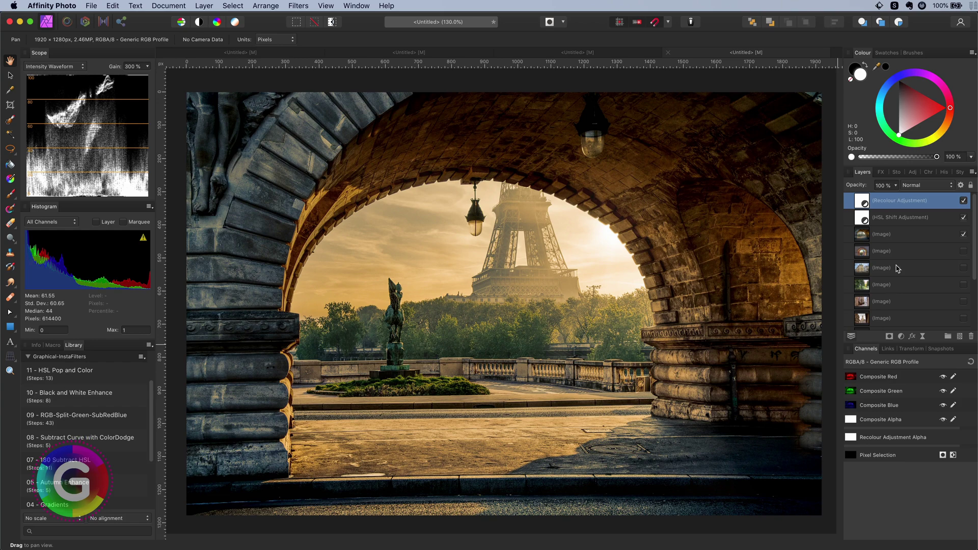
# Set the Recolour adjustment's blend mode to Darken
pyautogui.click(925, 186)
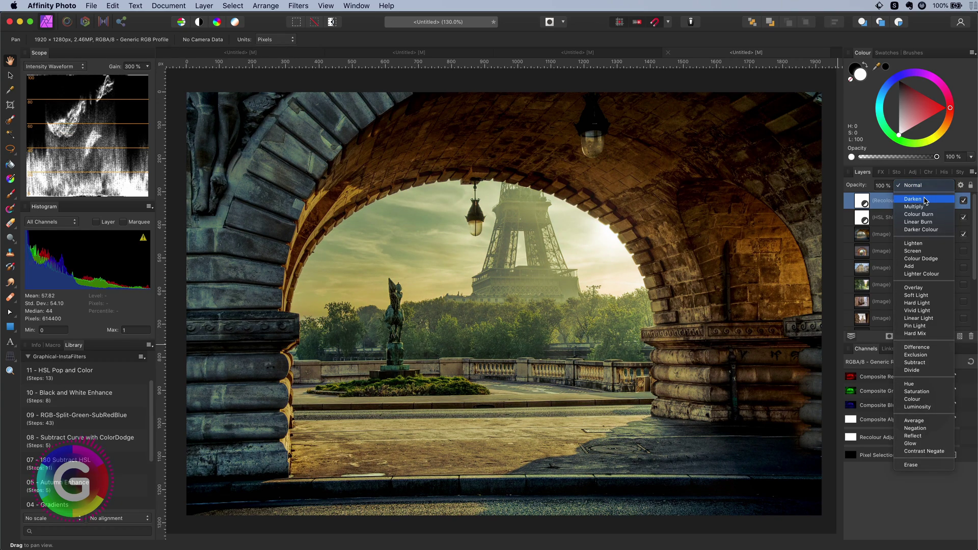
pyautogui.click(925, 200)
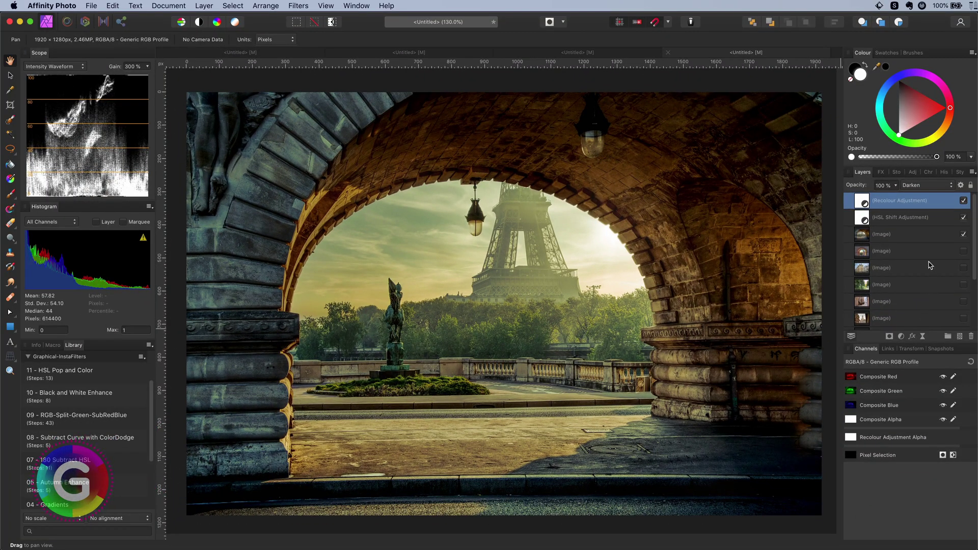
# Drag the Recolour and HSL Shift adjustments onto the Paris arch photo layer as children
pyautogui.keyDown('shift'); pyautogui.click(882, 218); pyautogui.keyUp('shift')
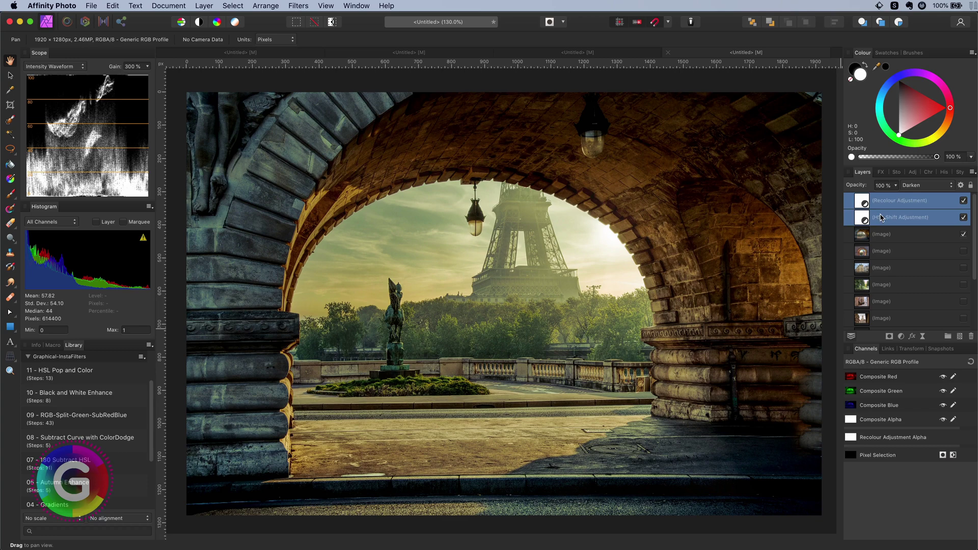
pyautogui.moveTo(882, 218); pyautogui.dragTo(900, 245)
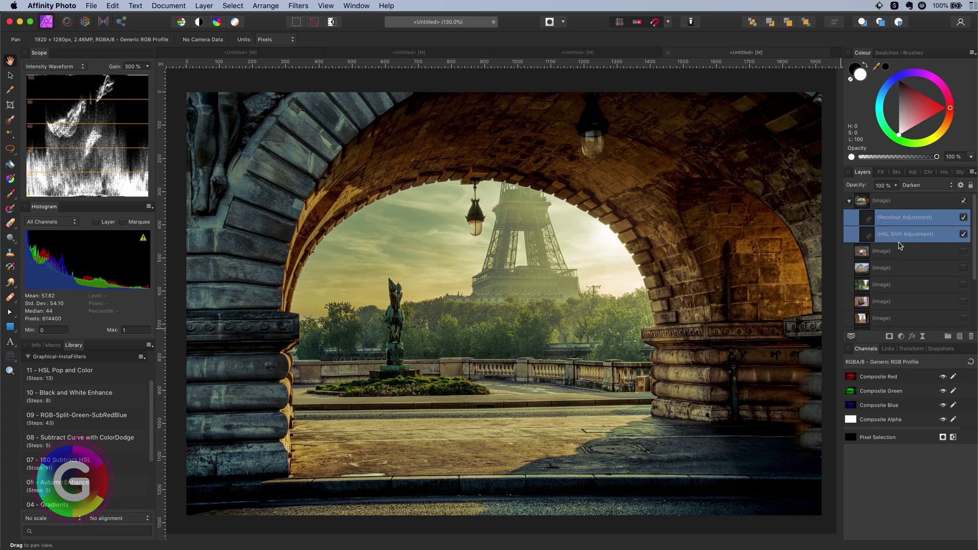
pyautogui.click(899, 209)
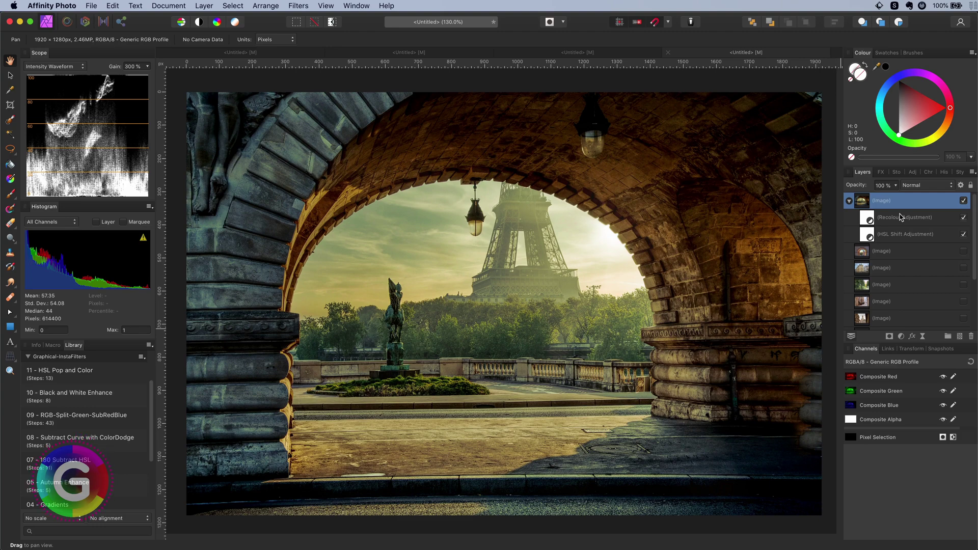
# Toggle both nested adjustments off and on to compare the grade with the original
pyautogui.click(901, 217)
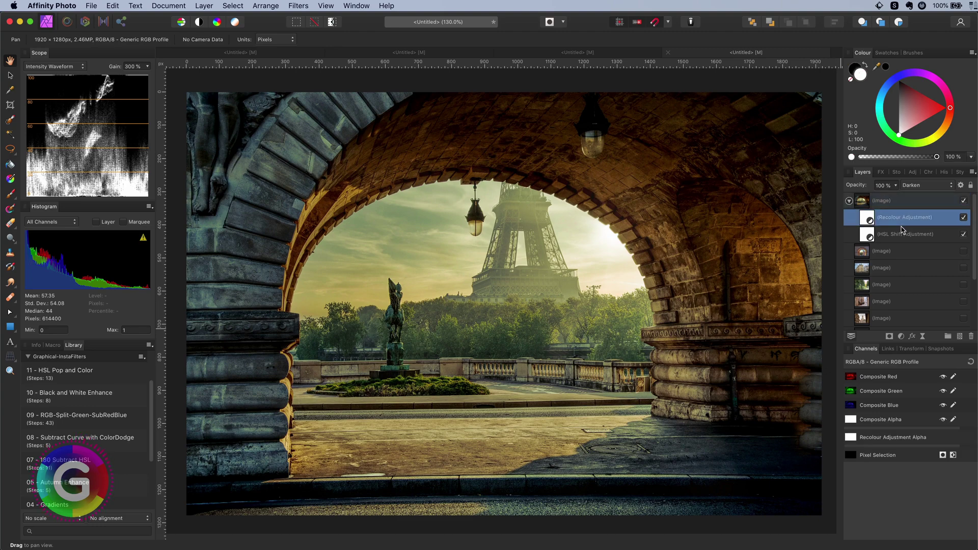
pyautogui.keyDown('shift'); pyautogui.click(906, 234); pyautogui.keyUp('shift')
pyautogui.click(964, 218)
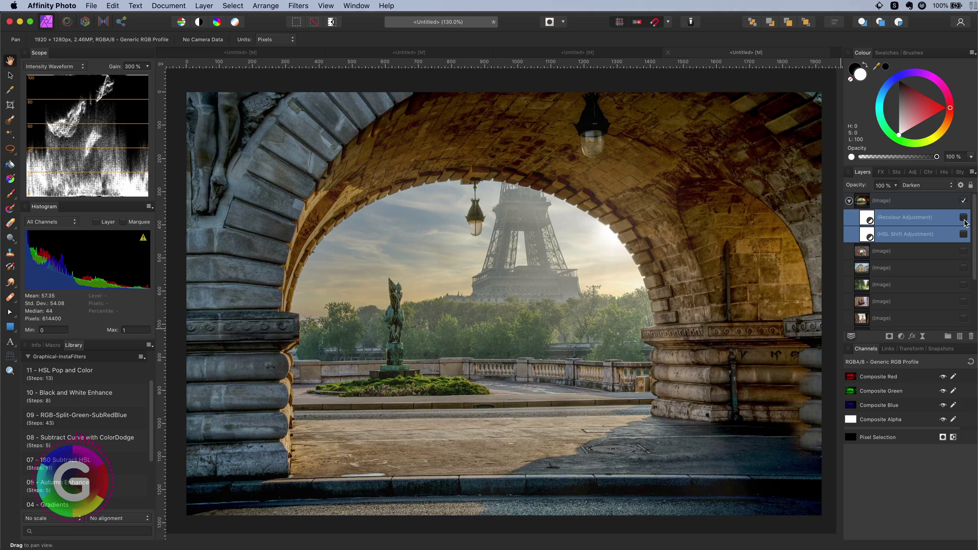
pyautogui.click(963, 218)
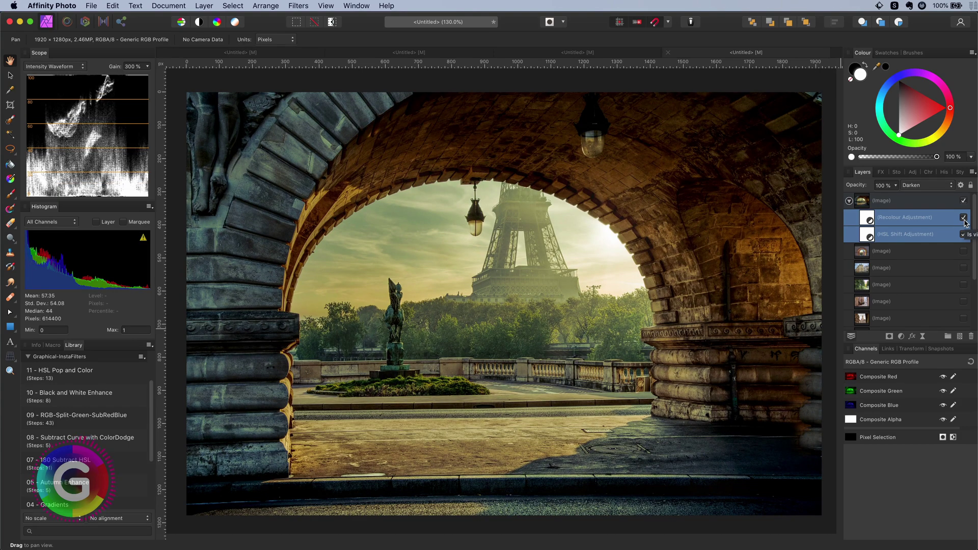
pyautogui.click(870, 223)
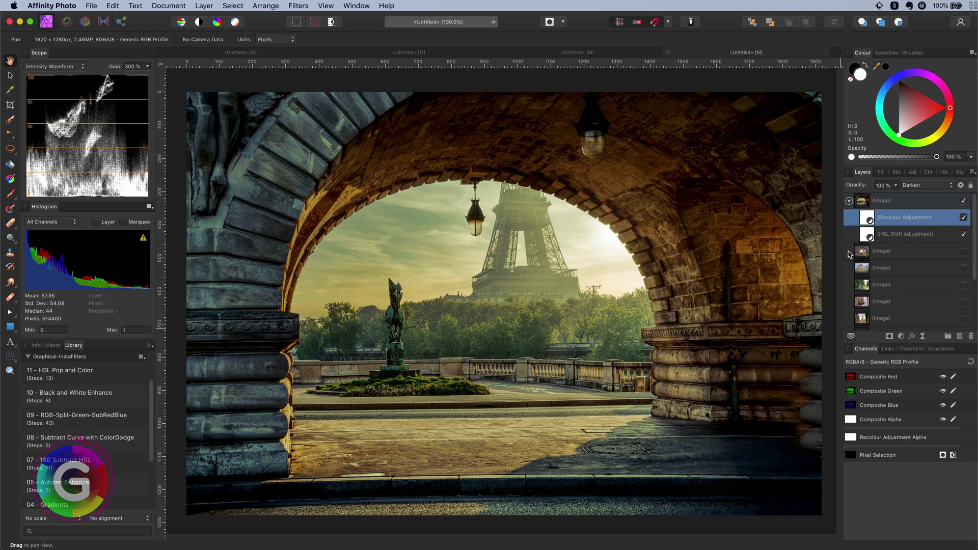
# Paint black at 100% flow on the Recolour layer over the arch's sky to remove the tint
pyautogui.press('b')
pyautogui.press('x')
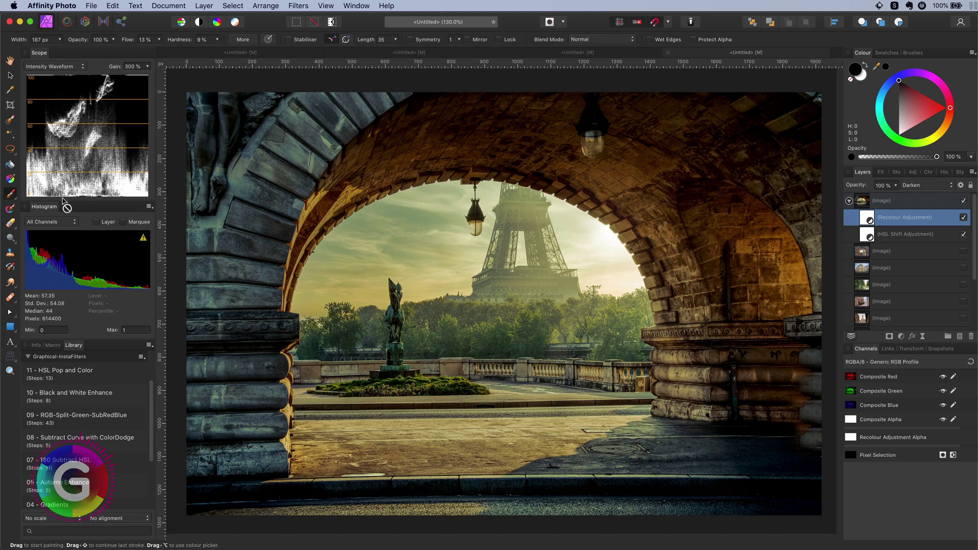
pyautogui.click(143, 39)
pyautogui.write('100')
pyautogui.press('Return')
pyautogui.click(636, 388)
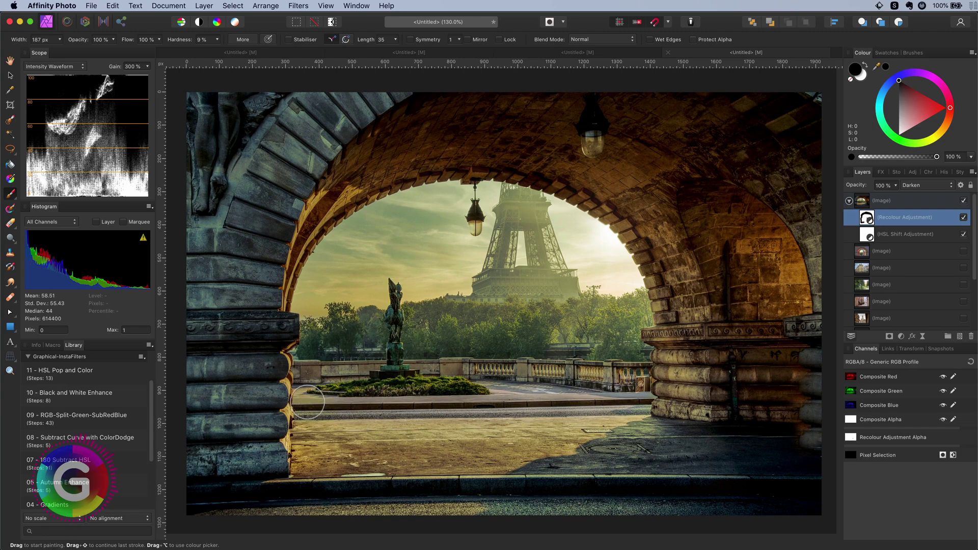
pyautogui.moveTo(424, 210)
pyautogui.mouseDown()
pyautogui.moveTo(475, 246)
pyautogui.moveTo(583, 291)
pyautogui.moveTo(522, 334)
pyautogui.moveTo(333, 343)
pyautogui.moveTo(345, 296)
pyautogui.moveTo(376, 248)
pyautogui.moveTo(443, 273)
pyautogui.moveTo(369, 291)
pyautogui.moveTo(616, 389)
pyautogui.moveTo(611, 337)
pyautogui.moveTo(632, 315)
pyautogui.moveTo(627, 297)
pyautogui.moveTo(412, 330)
pyautogui.moveTo(575, 327)
pyautogui.mouseUp()
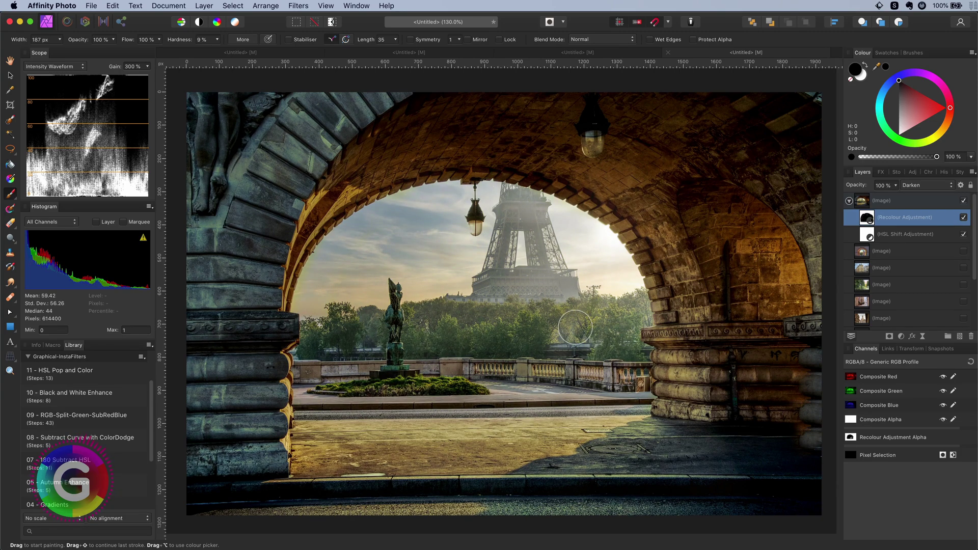
pyautogui.click(964, 217)
# Hide the Paris photo, show the stone arch and tower layer, and apply '11 - HSL Pop and Color' to it
pyautogui.click(849, 201)
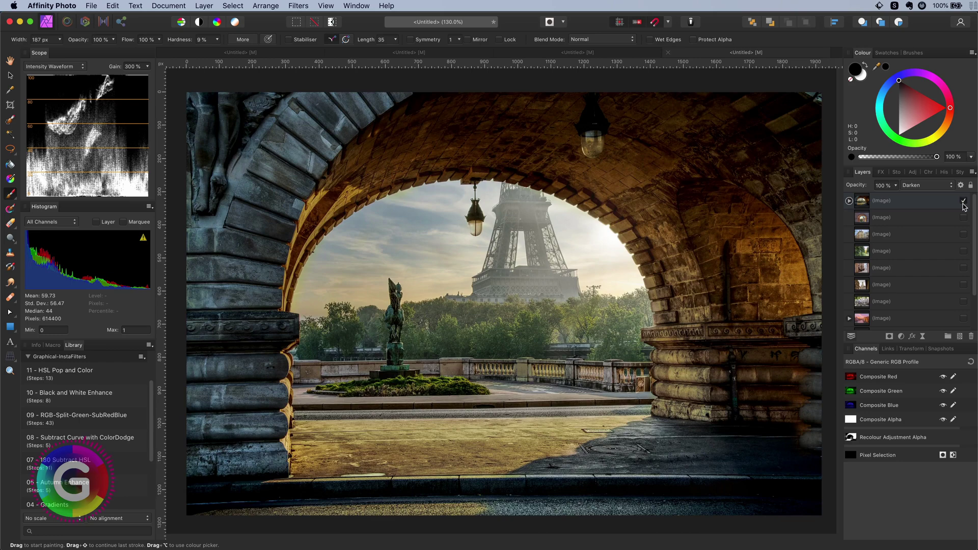
pyautogui.click(963, 201)
pyautogui.click(959, 219)
pyautogui.click(964, 217)
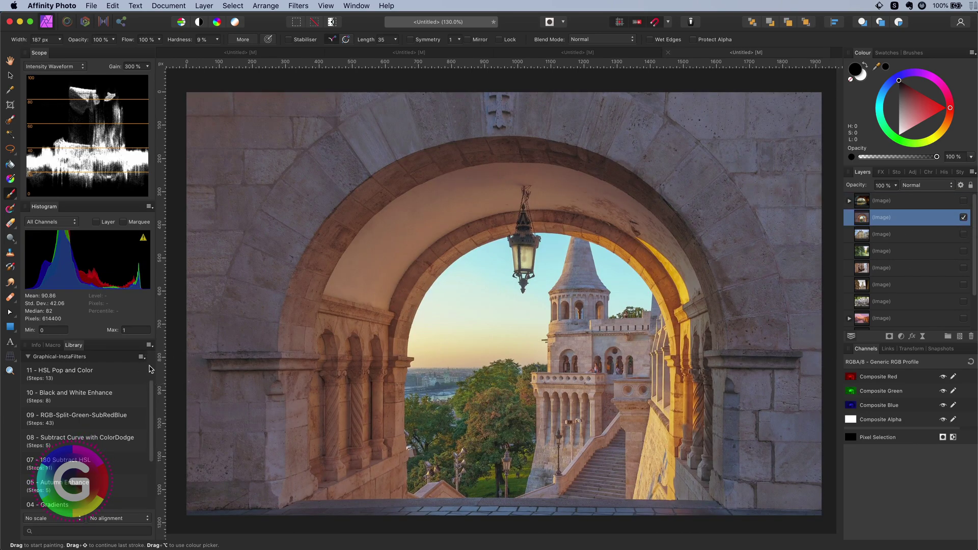
pyautogui.click(91, 377)
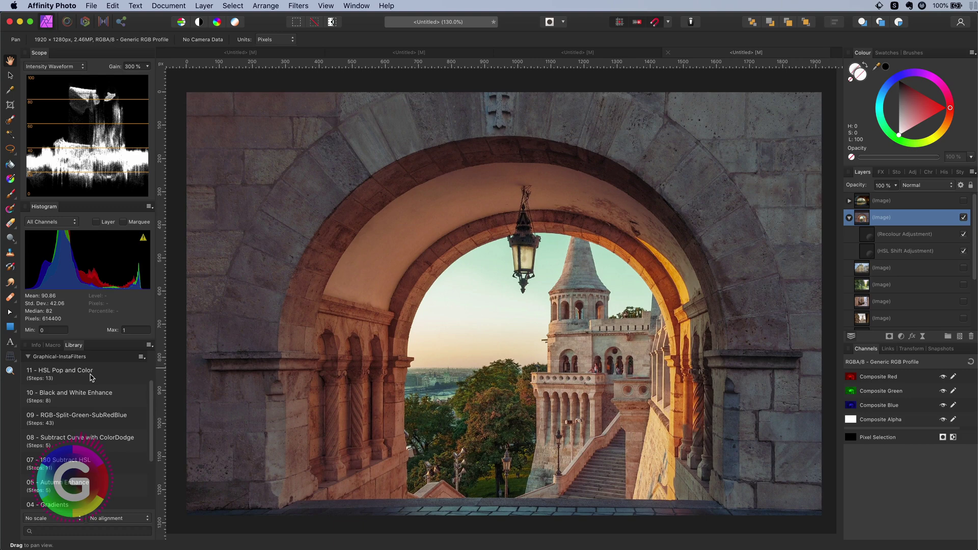
# Set the tower photo's HSL Shift hue to -13.2°
pyautogui.click(922, 255)
pyautogui.click(871, 254)
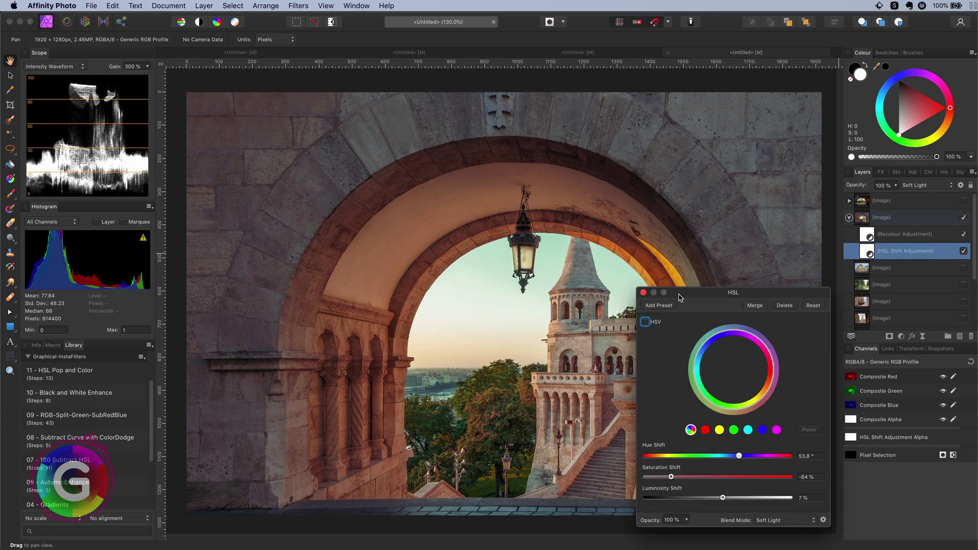
pyautogui.moveTo(740, 457); pyautogui.dragTo(763, 486)
pyautogui.click(644, 293)
# Switch the Recolour adjustment to Normal blend mode and collapse the tower photo's layer
pyautogui.click(868, 234)
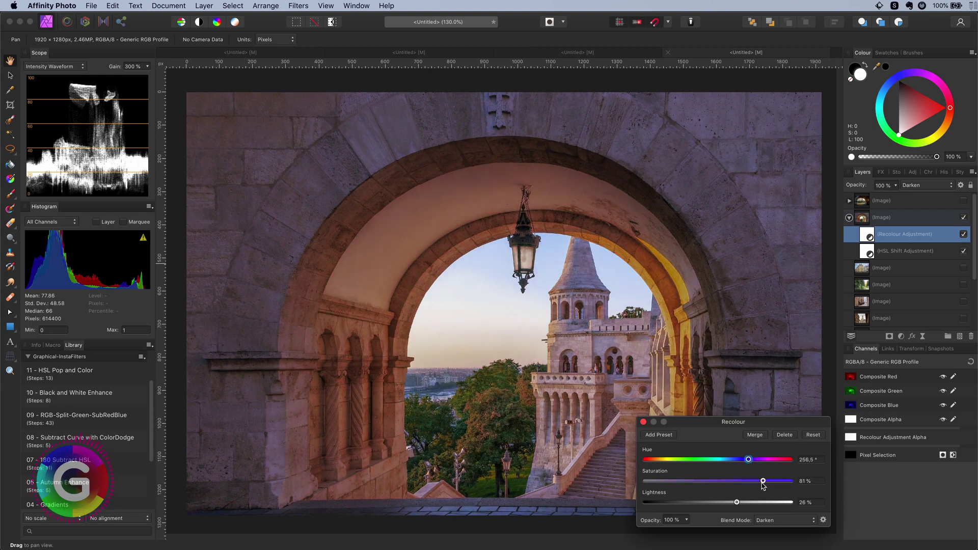
pyautogui.click(644, 422)
pyautogui.click(925, 185)
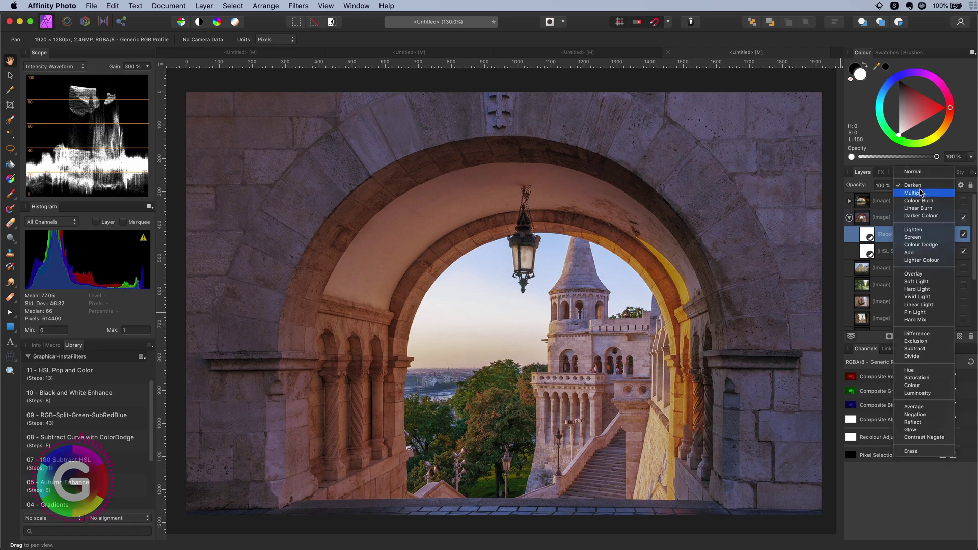
pyautogui.click(915, 176)
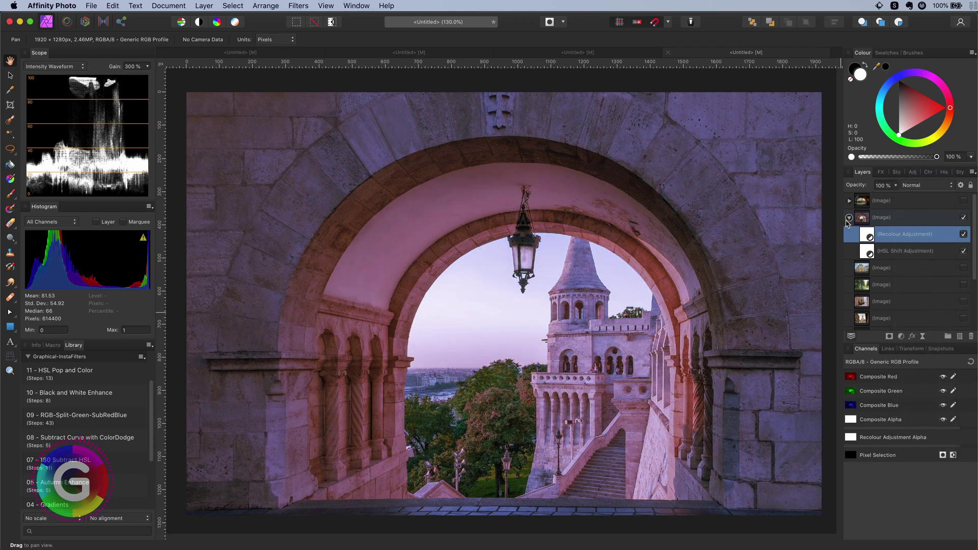
pyautogui.click(849, 218)
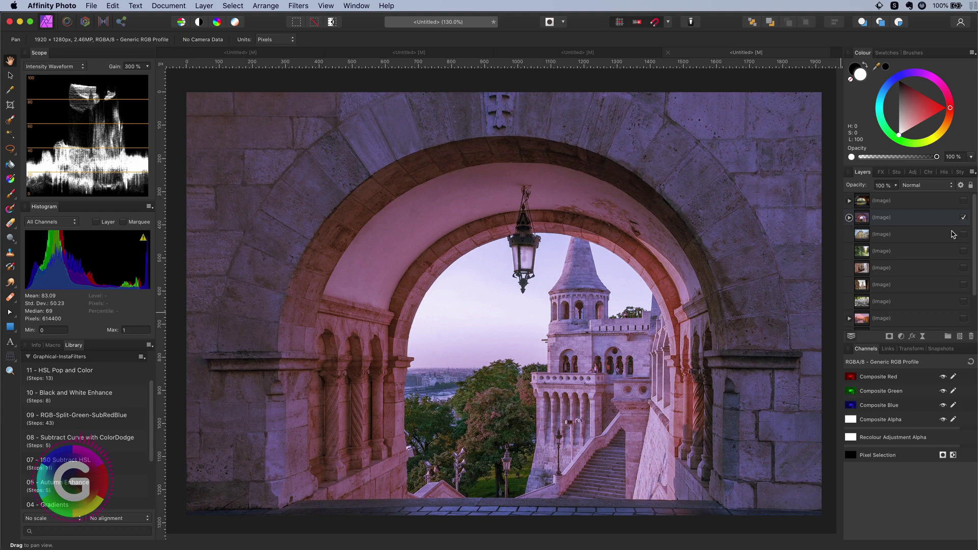
# Hide the tower photo and apply the HSL Pop and Color macro to the street building photo
pyautogui.click(964, 217)
pyautogui.click(941, 236)
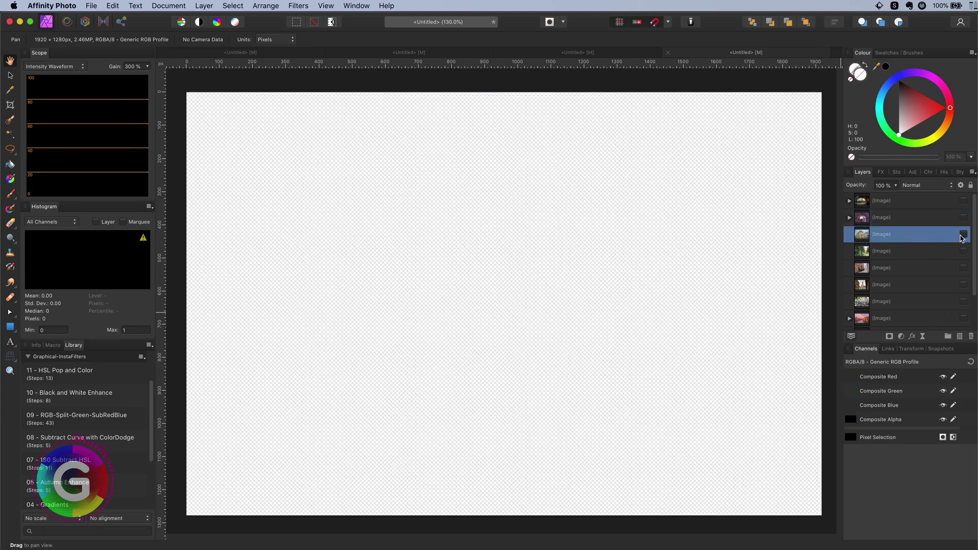
pyautogui.click(964, 234)
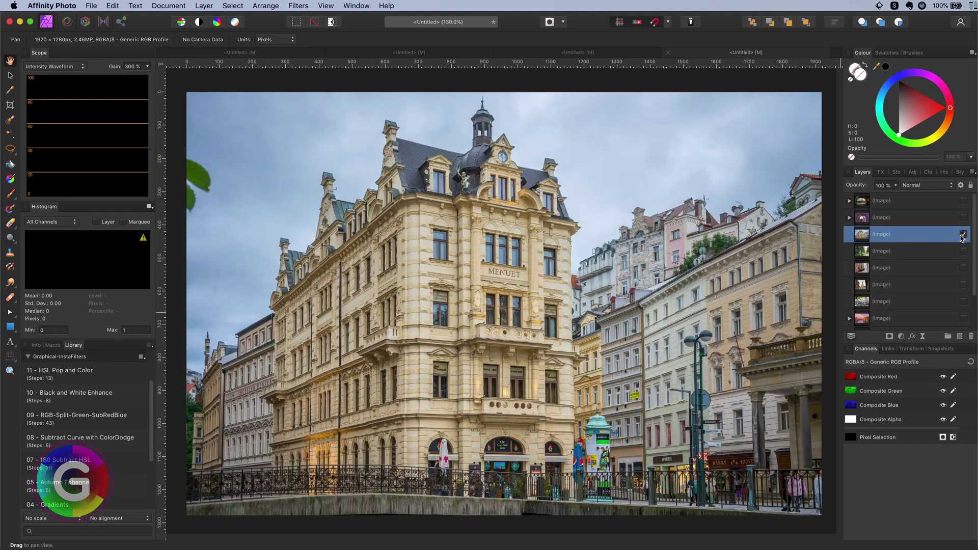
pyautogui.click(87, 378)
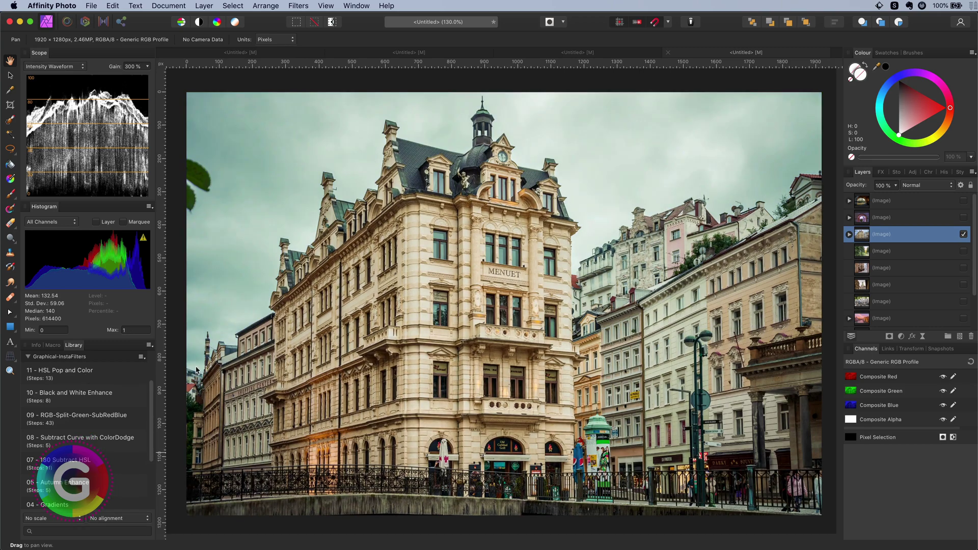
# Show the owl forest photo and apply the HSL Pop and Color macro to it
pyautogui.click(964, 235)
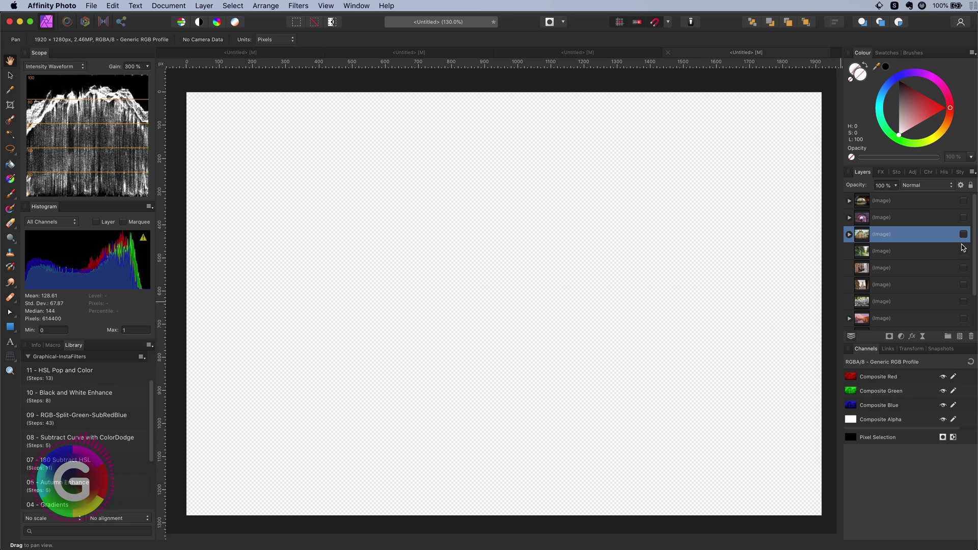
pyautogui.click(963, 251)
pyautogui.click(901, 257)
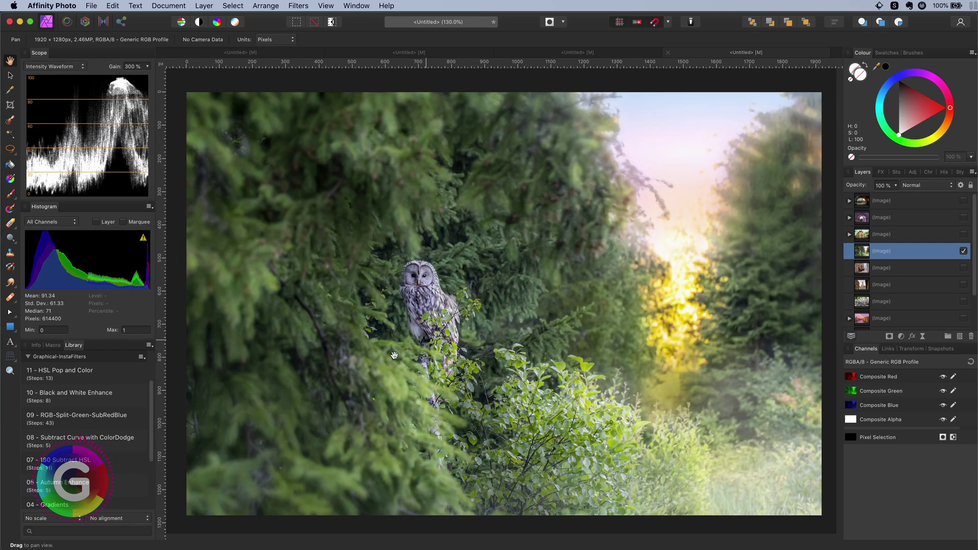
pyautogui.click(83, 379)
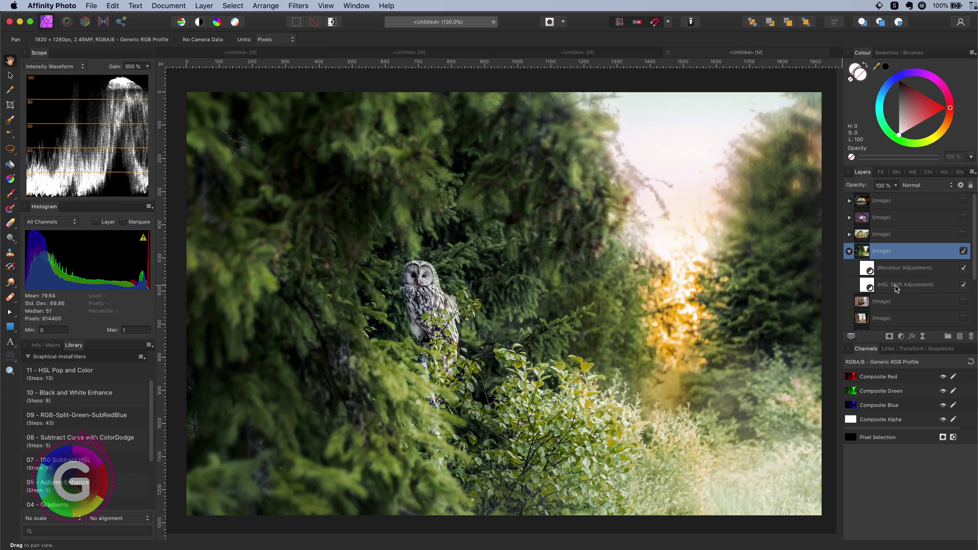
# Show the stone alley photo and apply the HSL Pop and Color grade to it
pyautogui.click(964, 252)
pyautogui.click(964, 301)
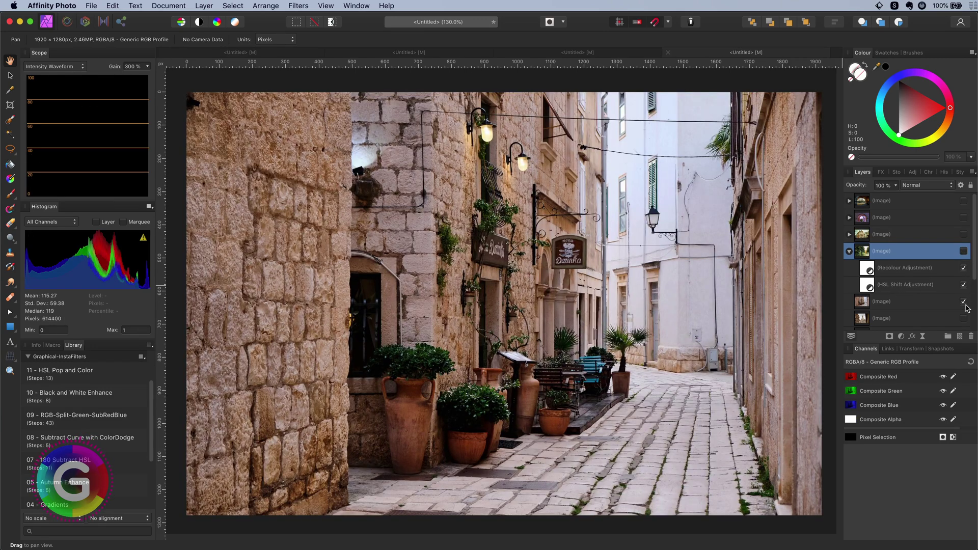
pyautogui.click(966, 307)
pyautogui.click(70, 374)
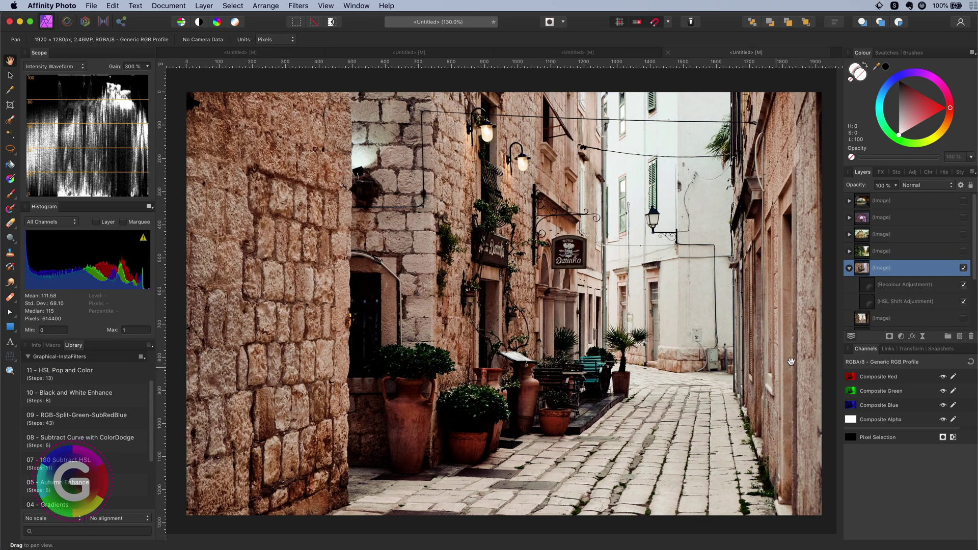
# Apply the HSL Pop and Color grade to the café square photo and compare it with the original
pyautogui.click(884, 318)
pyautogui.click(932, 303)
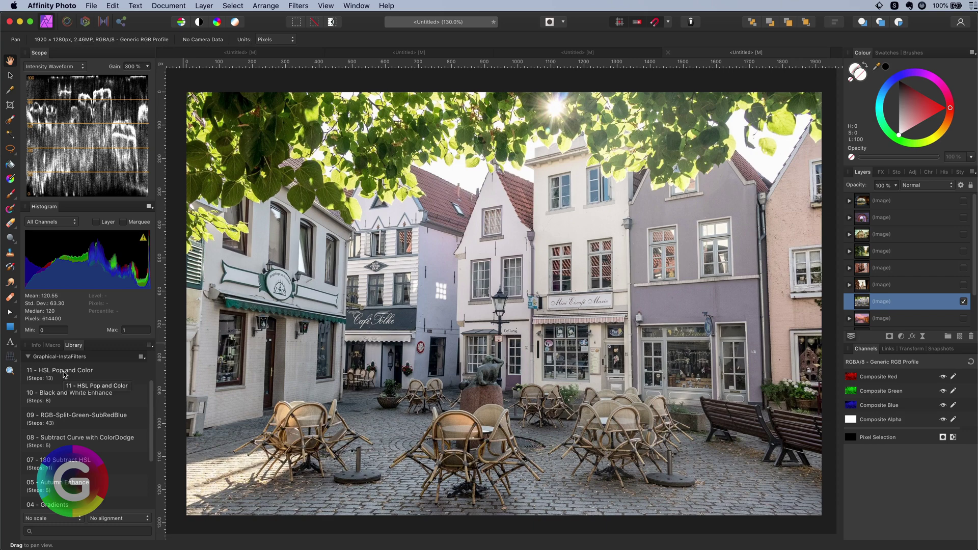
pyautogui.click(65, 375)
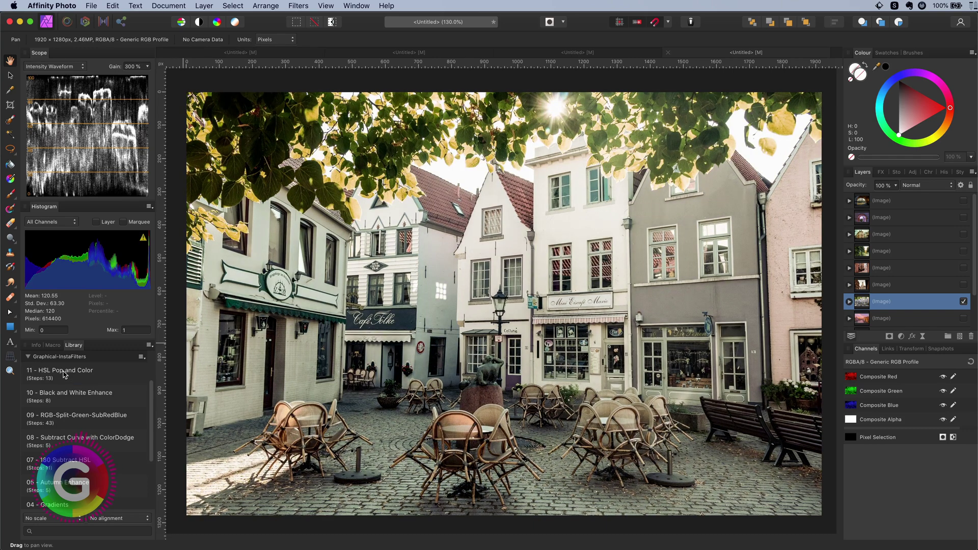
pyautogui.click(849, 302)
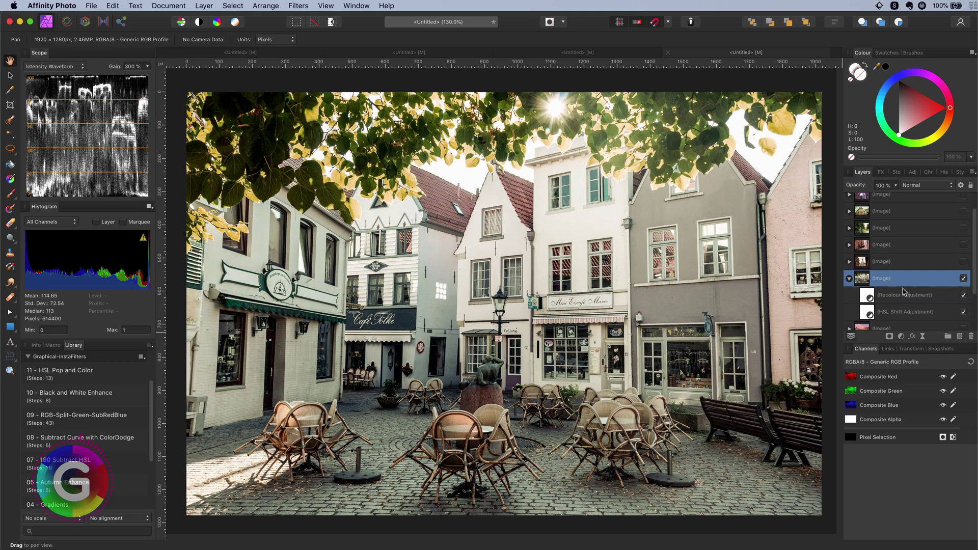
pyautogui.click(963, 296)
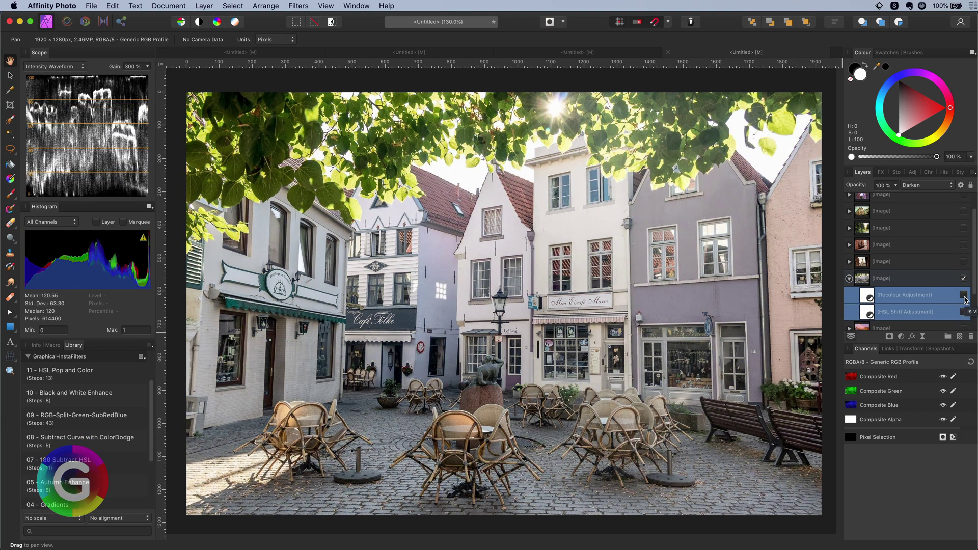
pyautogui.click(964, 312)
# Show the Venice canal sunset photo and apply the HSL Pop and Color grade
pyautogui.click(964, 278)
pyautogui.click(902, 295)
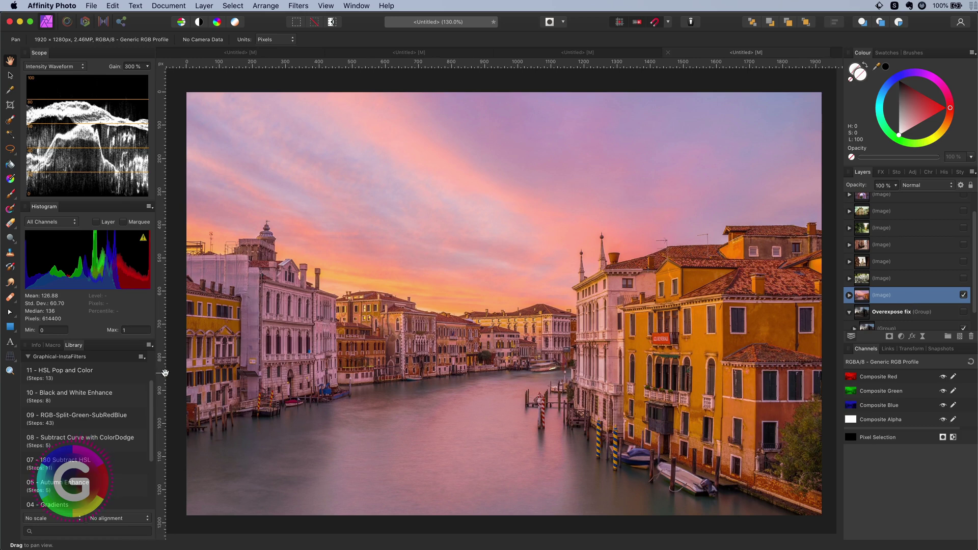
pyautogui.click(62, 376)
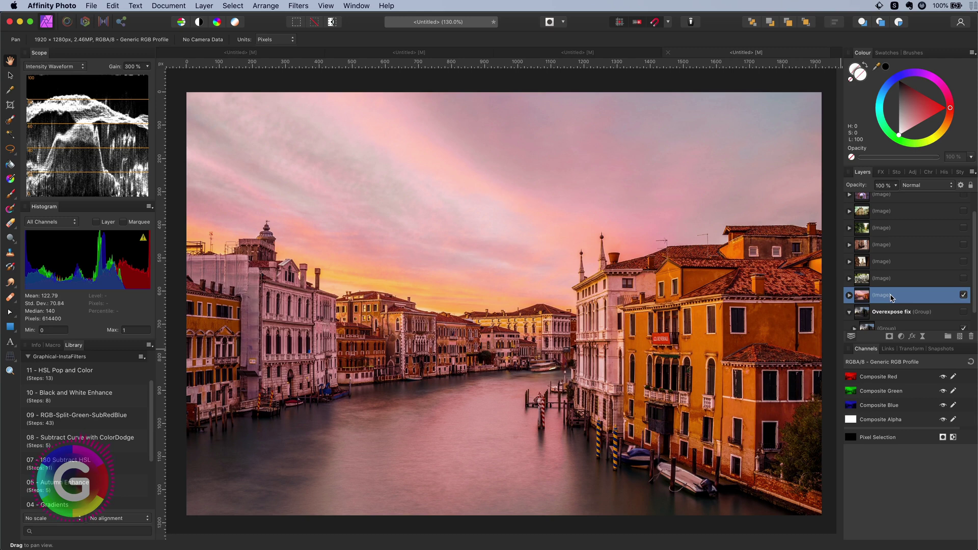
# Paste three more photos and apply the HSL Pop and Color grade to the close-up portrait
pyautogui.press('v')
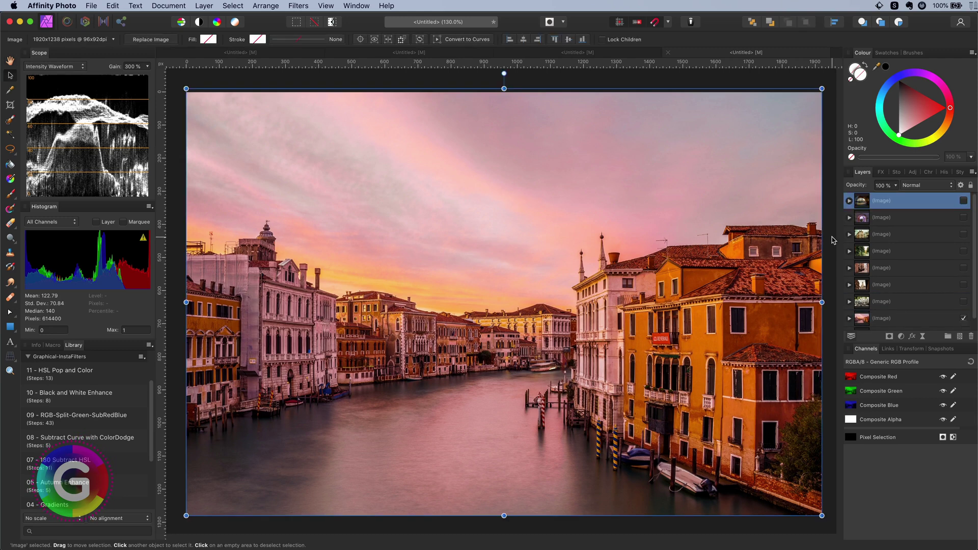
pyautogui.press('super+v')
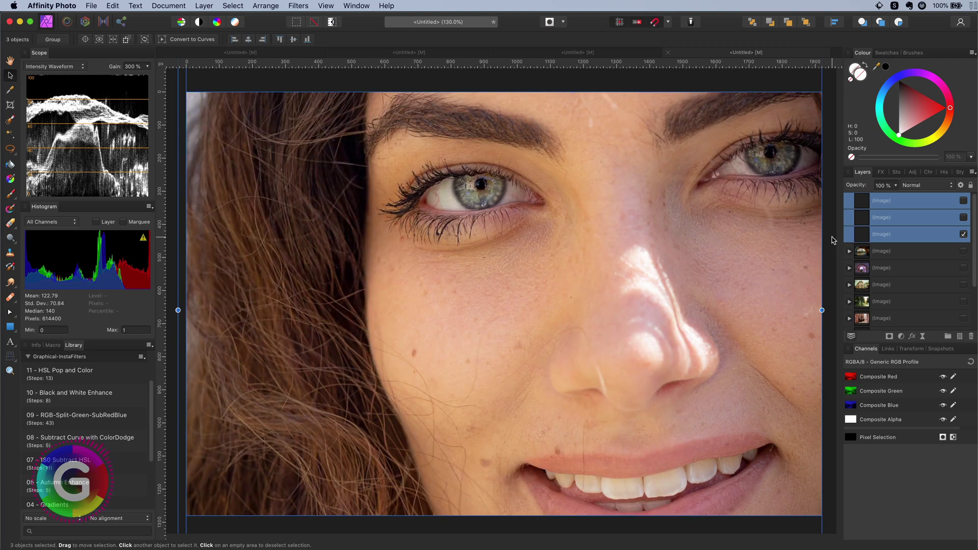
pyautogui.click(874, 235)
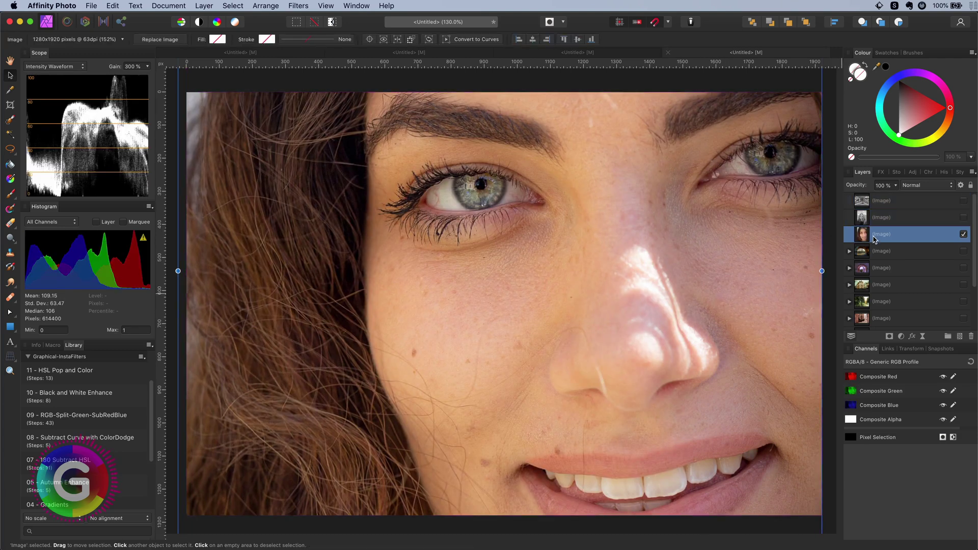
pyautogui.click(90, 377)
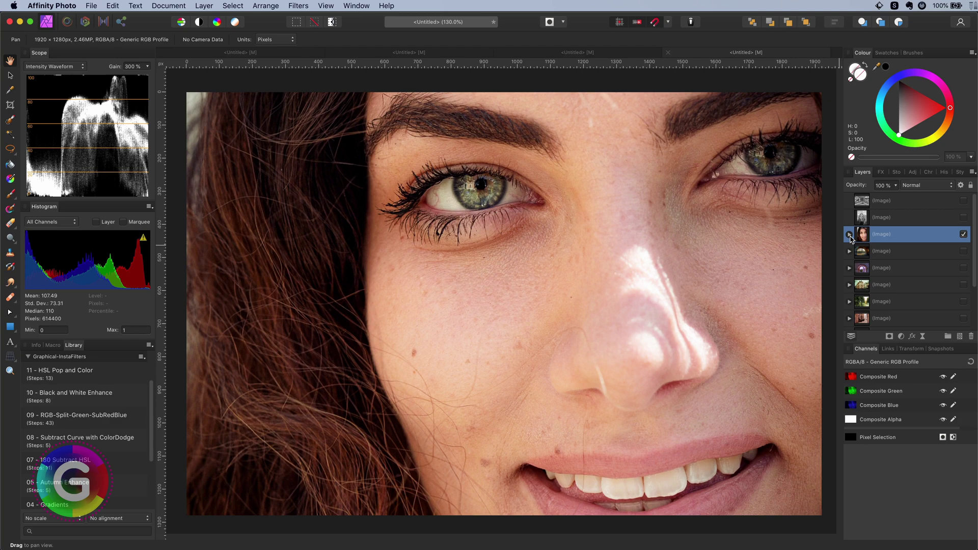
# Show the black-and-white long-haired portrait and apply the same colour grade to it
pyautogui.click(964, 217)
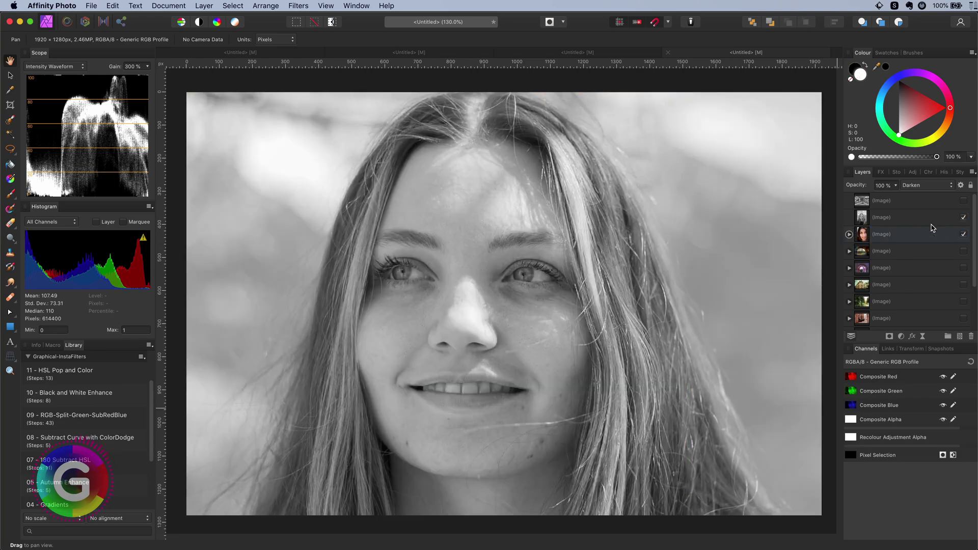
pyautogui.click(887, 217)
pyautogui.press('super+v')
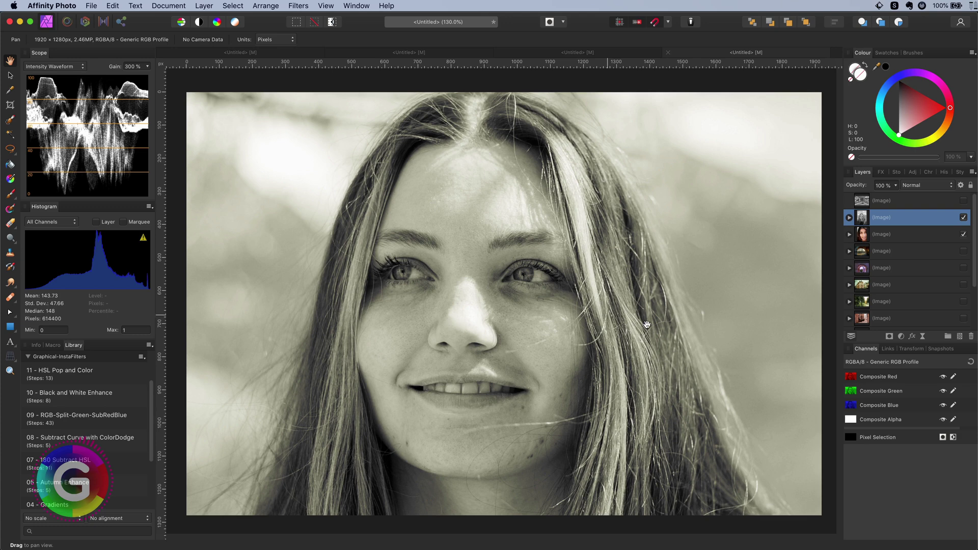
# Shift the portrait's Recolour hue to about 41° for a warm sepia tint
pyautogui.click(849, 218)
pyautogui.doubleClick(869, 236)
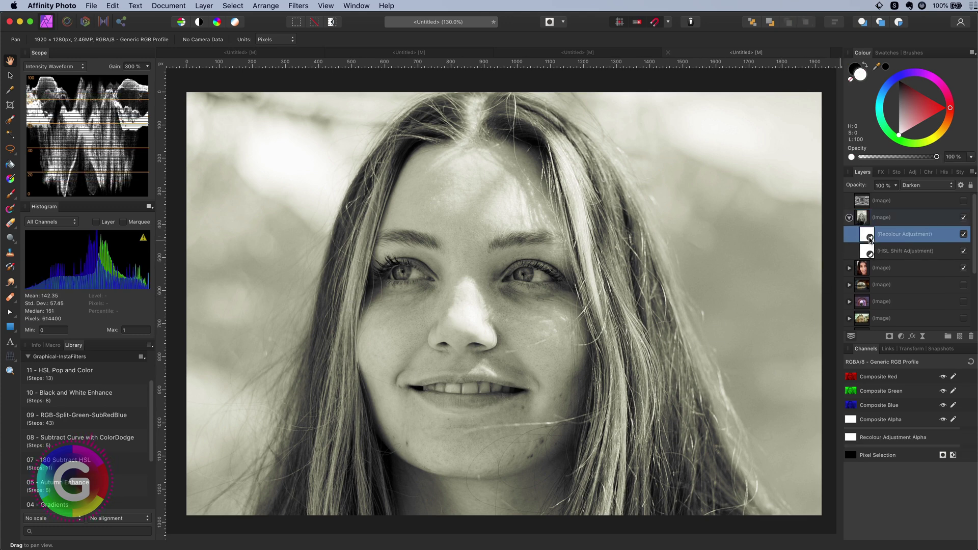
pyautogui.moveTo(661, 460); pyautogui.dragTo(696, 460)
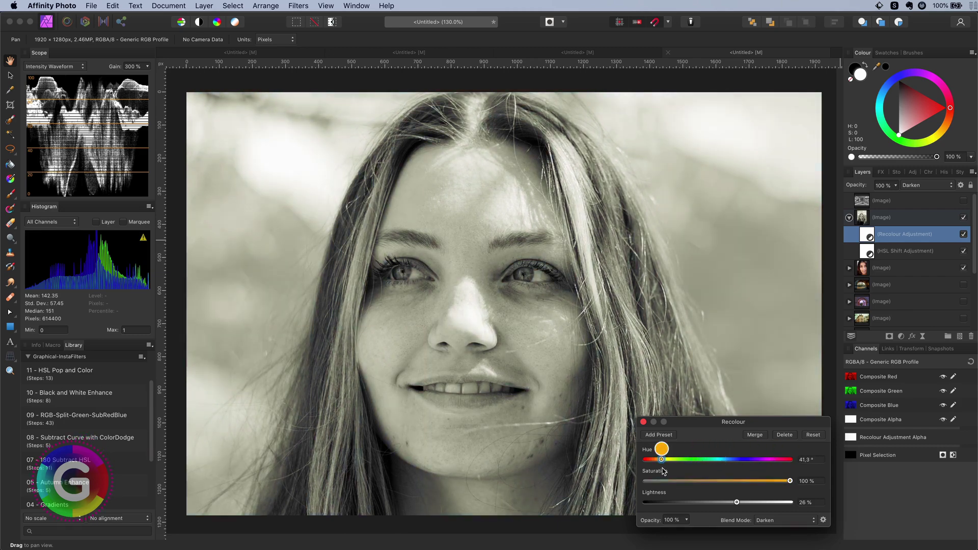
pyautogui.click(643, 422)
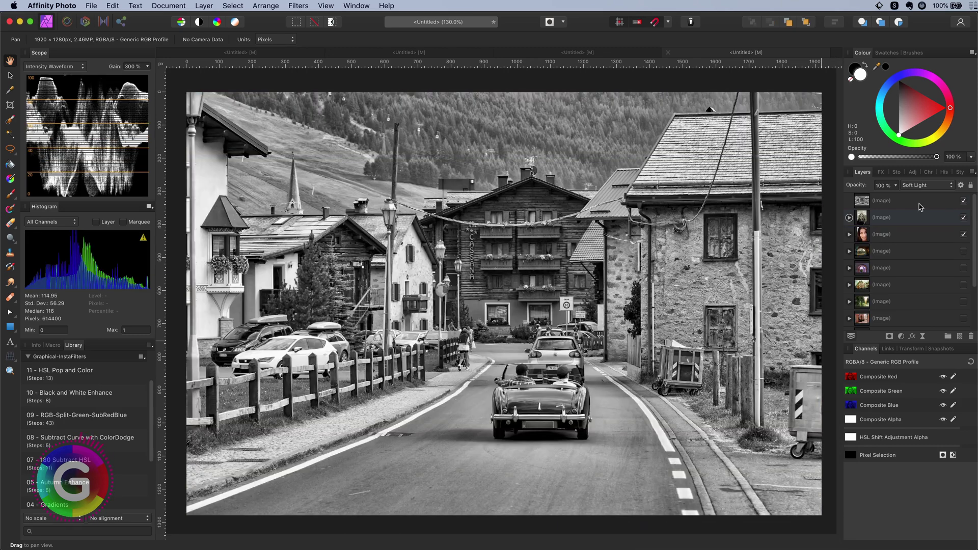
# Apply HSL Pop and Color to the village road photo, then adjust its Recolour hue and lightness
pyautogui.click(921, 204)
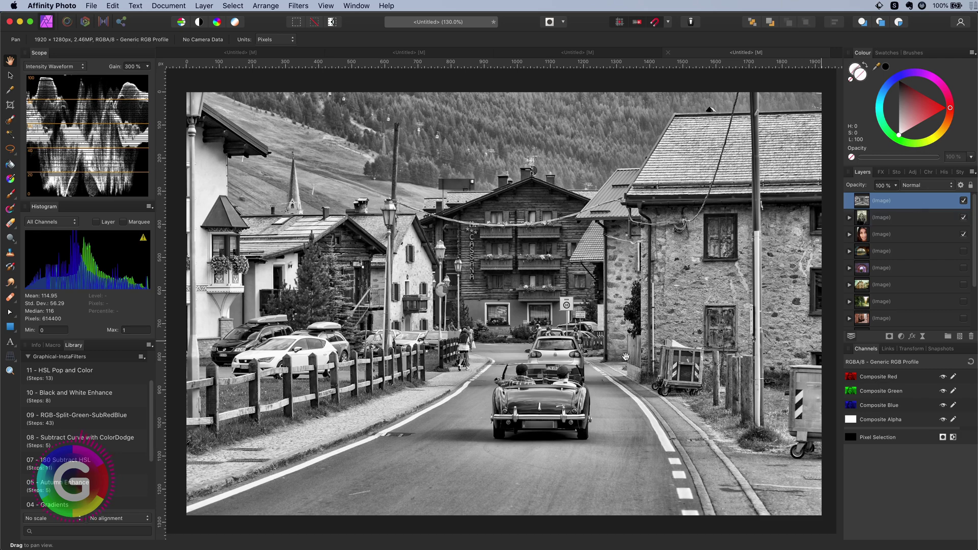
pyautogui.click(124, 376)
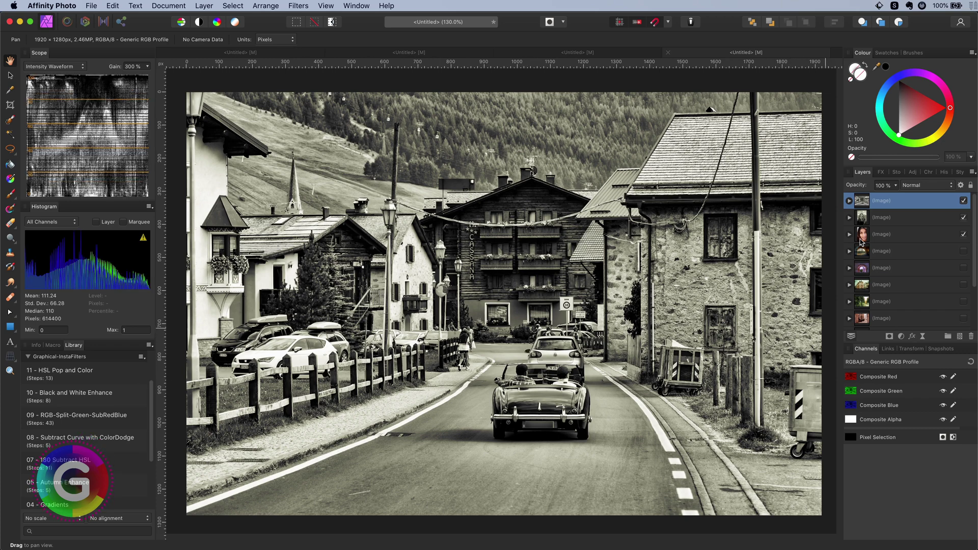
pyautogui.click(849, 202)
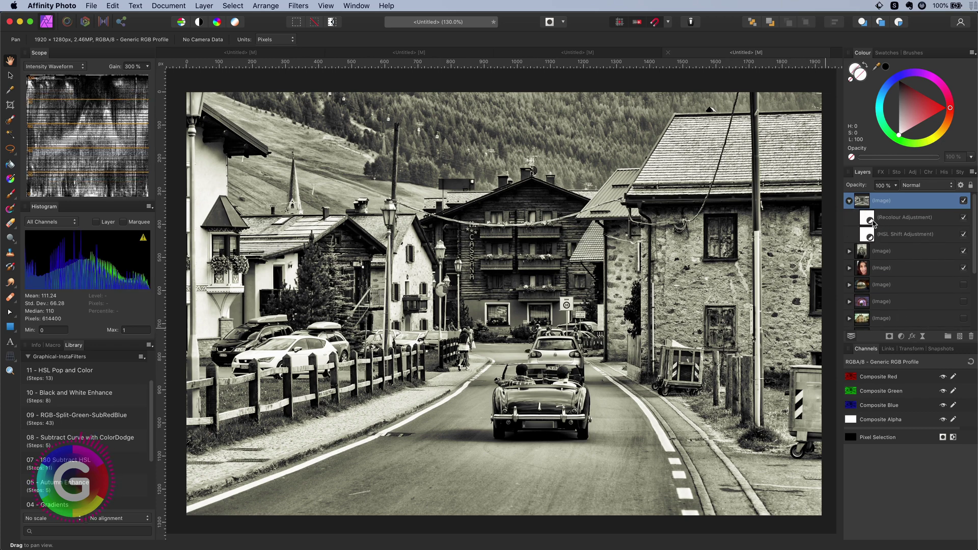
pyautogui.doubleClick(875, 225)
pyautogui.moveTo(668, 460); pyautogui.dragTo(761, 459)
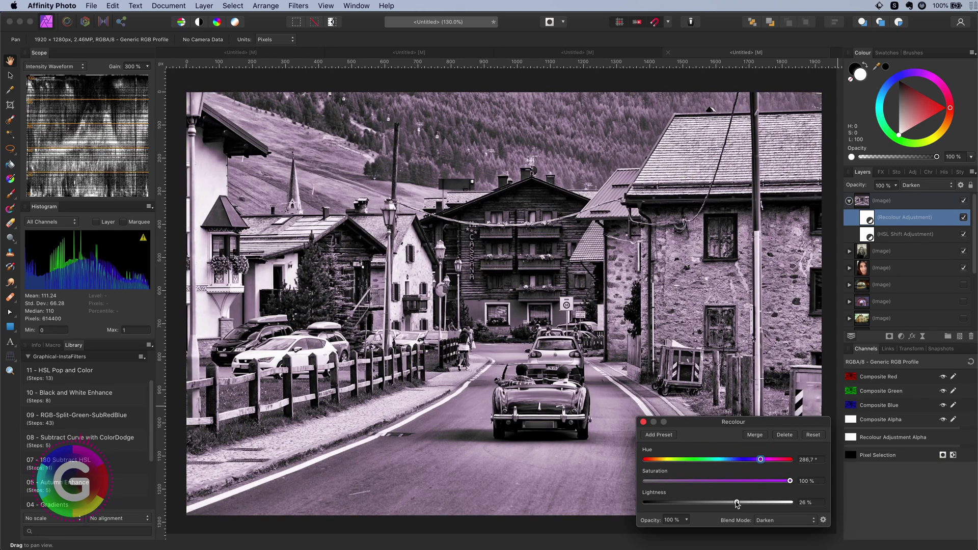
pyautogui.moveTo(737, 502)
pyautogui.mouseDown()
pyautogui.moveTo(706, 505)
pyautogui.moveTo(753, 504)
pyautogui.moveTo(727, 505)
pyautogui.mouseUp()
pyautogui.click(660, 460)
pyautogui.click(643, 422)
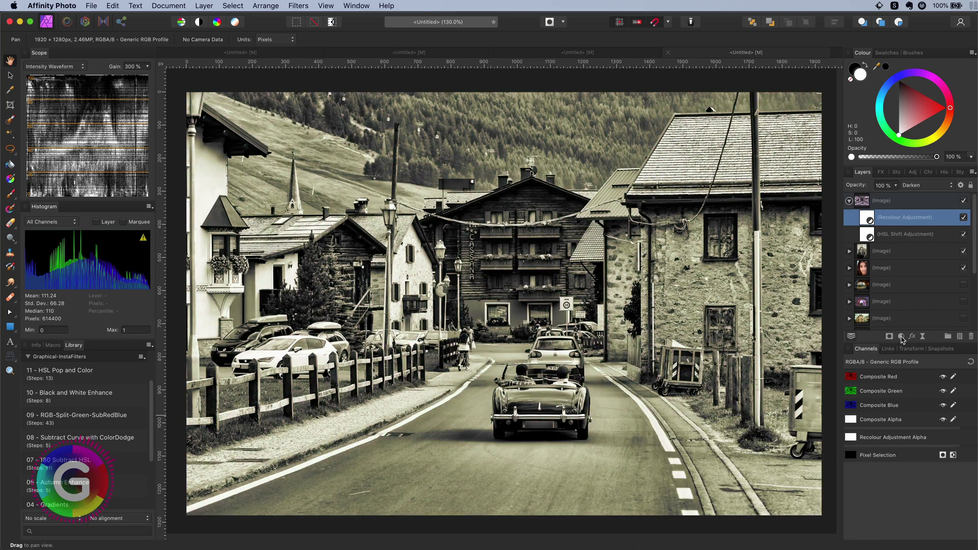
pyautogui.click(923, 336)
pyautogui.click(948, 544)
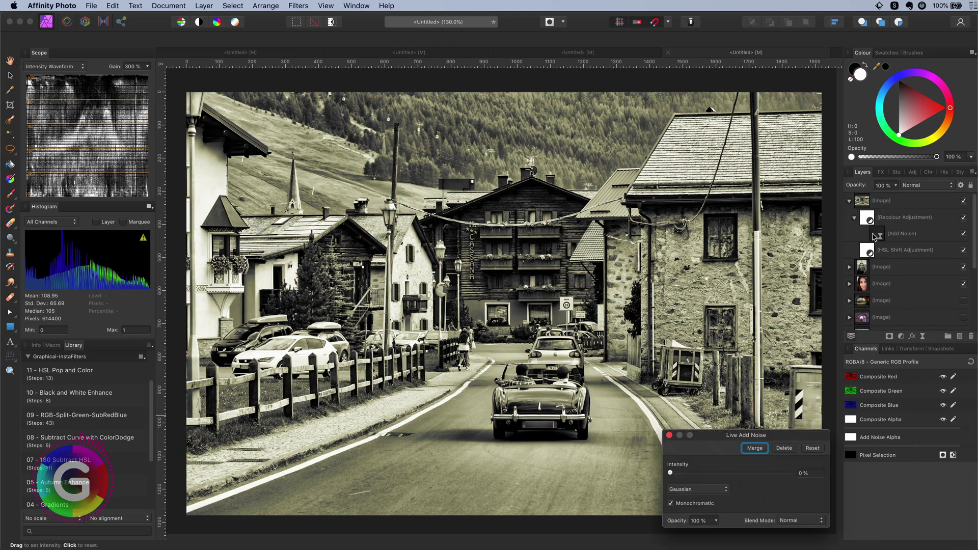
pyautogui.moveTo(877, 238); pyautogui.dragTo(896, 211)
pyautogui.moveTo(670, 478); pyautogui.dragTo(765, 478)
pyautogui.click(713, 490)
pyautogui.click(713, 497)
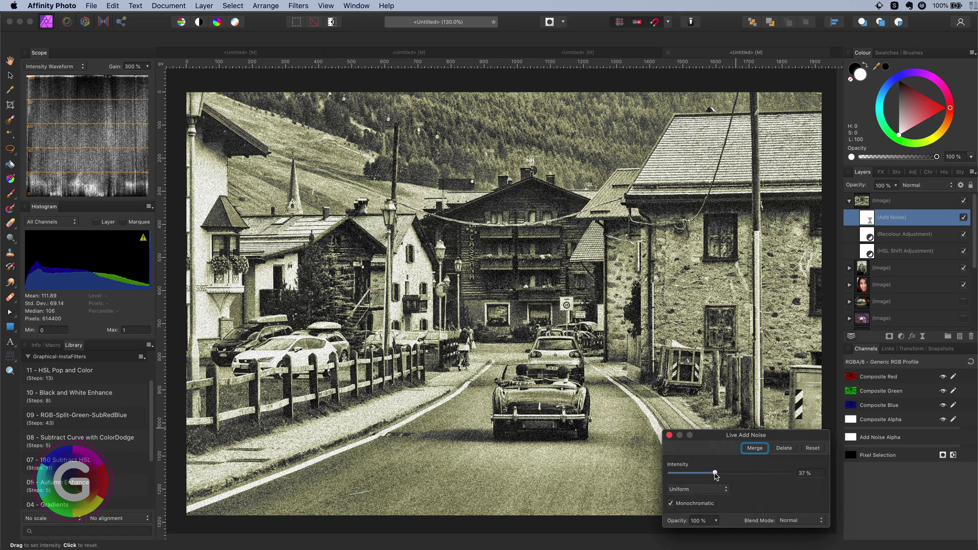
pyautogui.click(670, 435)
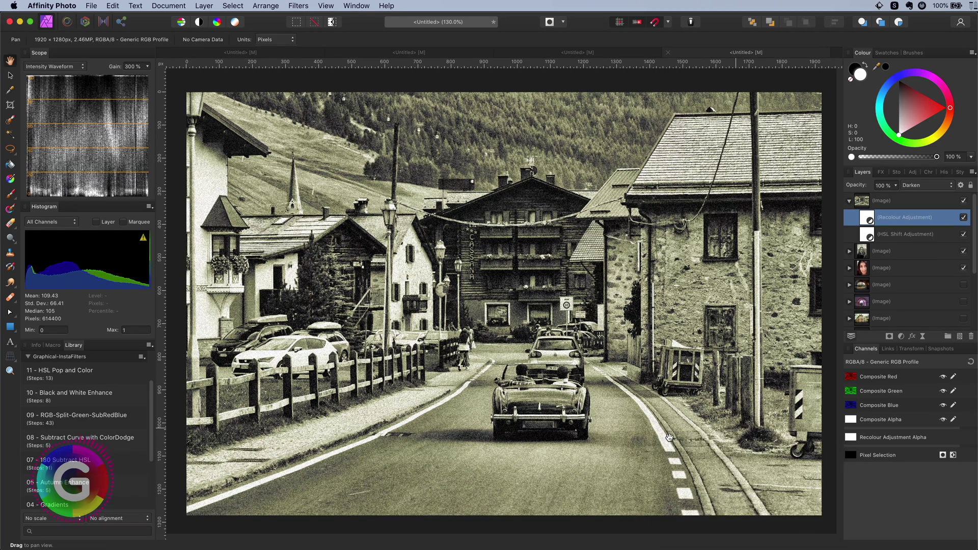